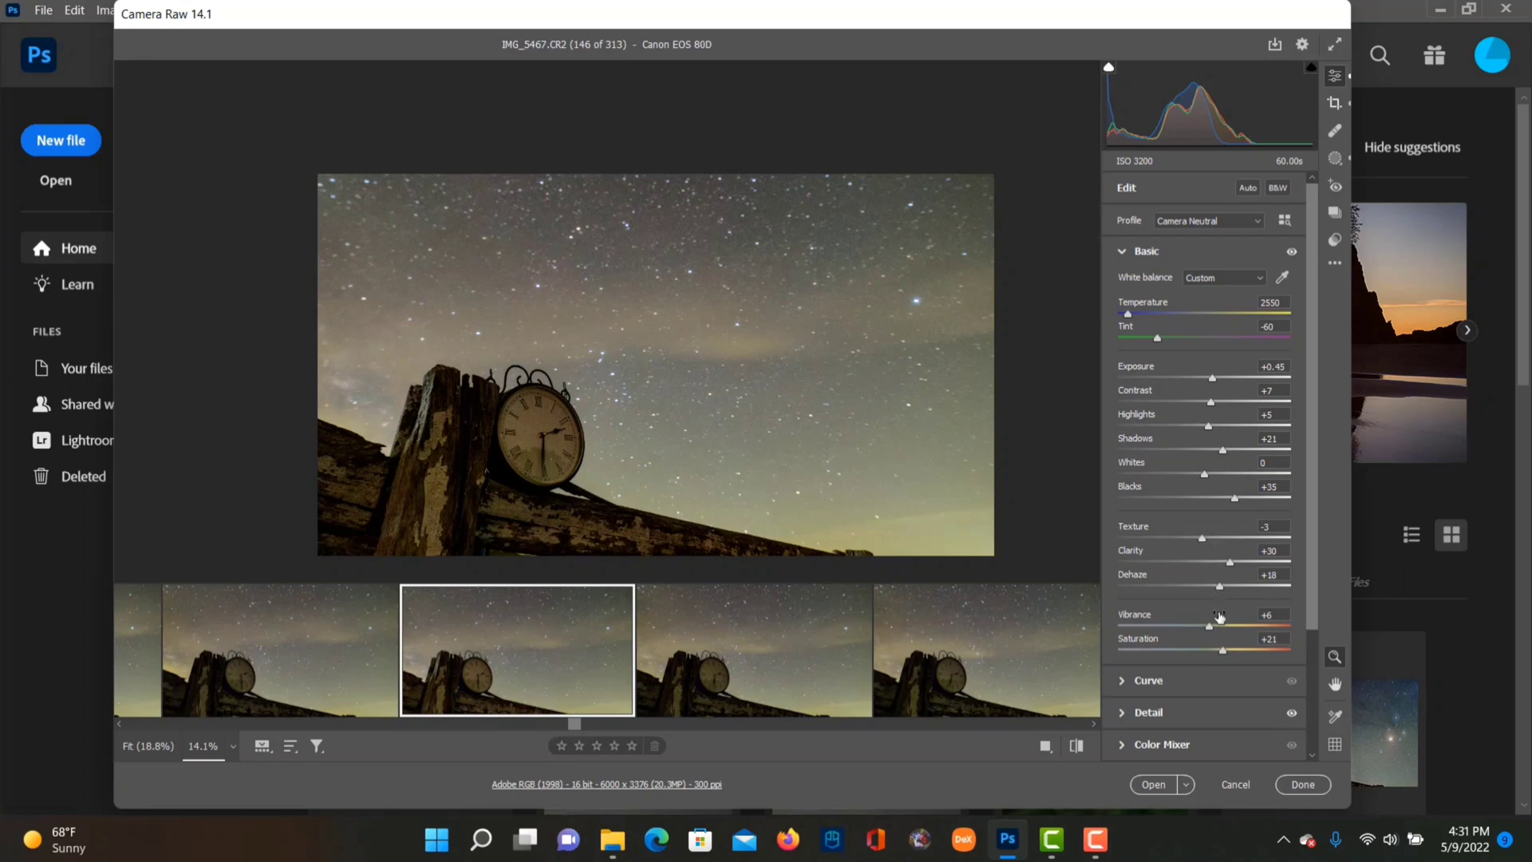
- Fit the photo in view, select the time-lapse frames in the filmstrip and paste the copied edit settings onto them
key(ctrl+0)
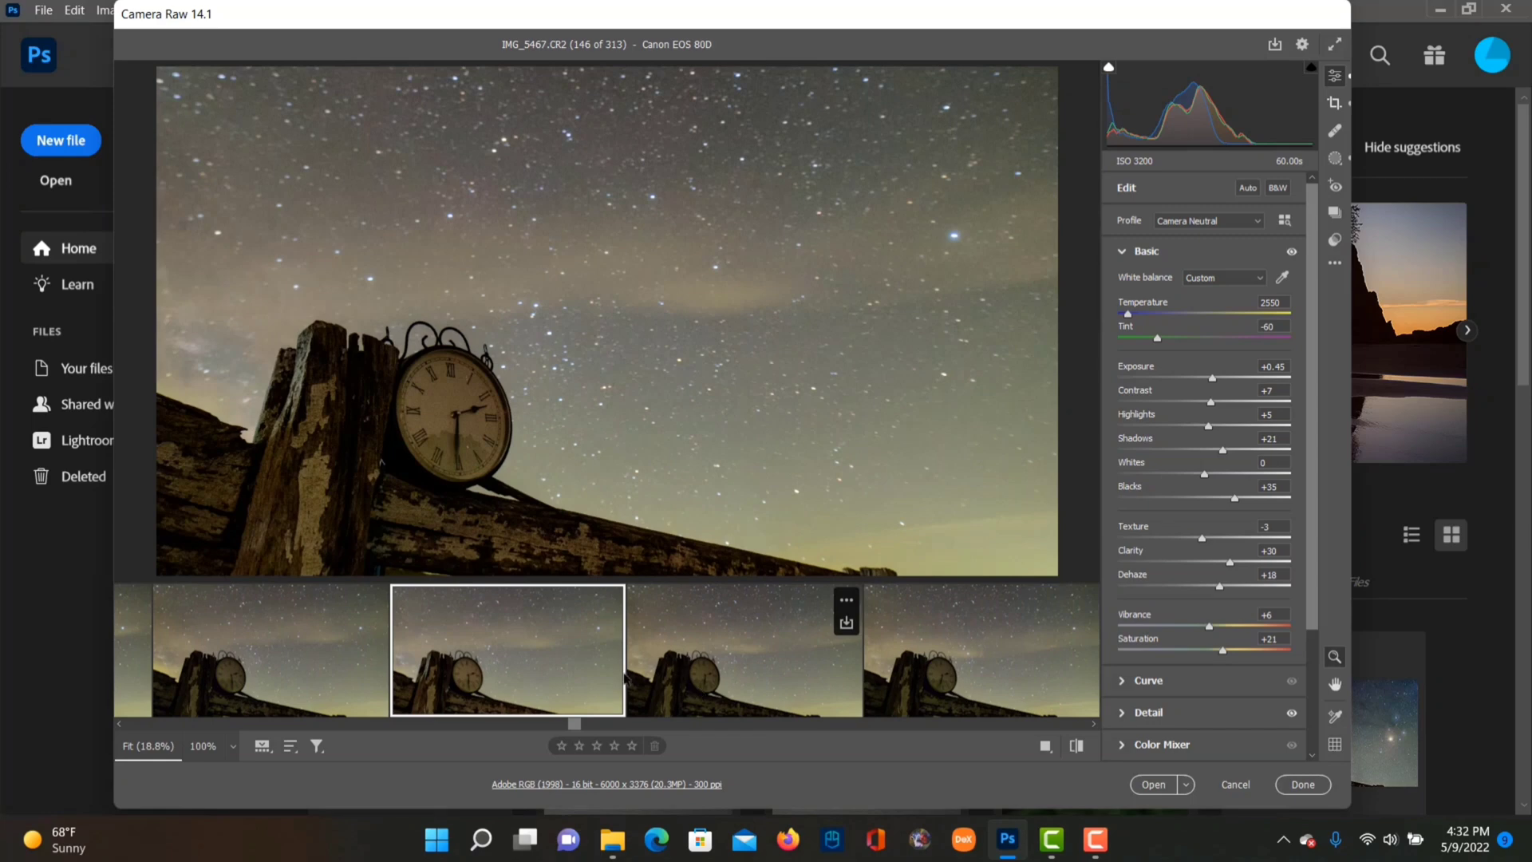
key(ctrl+a)
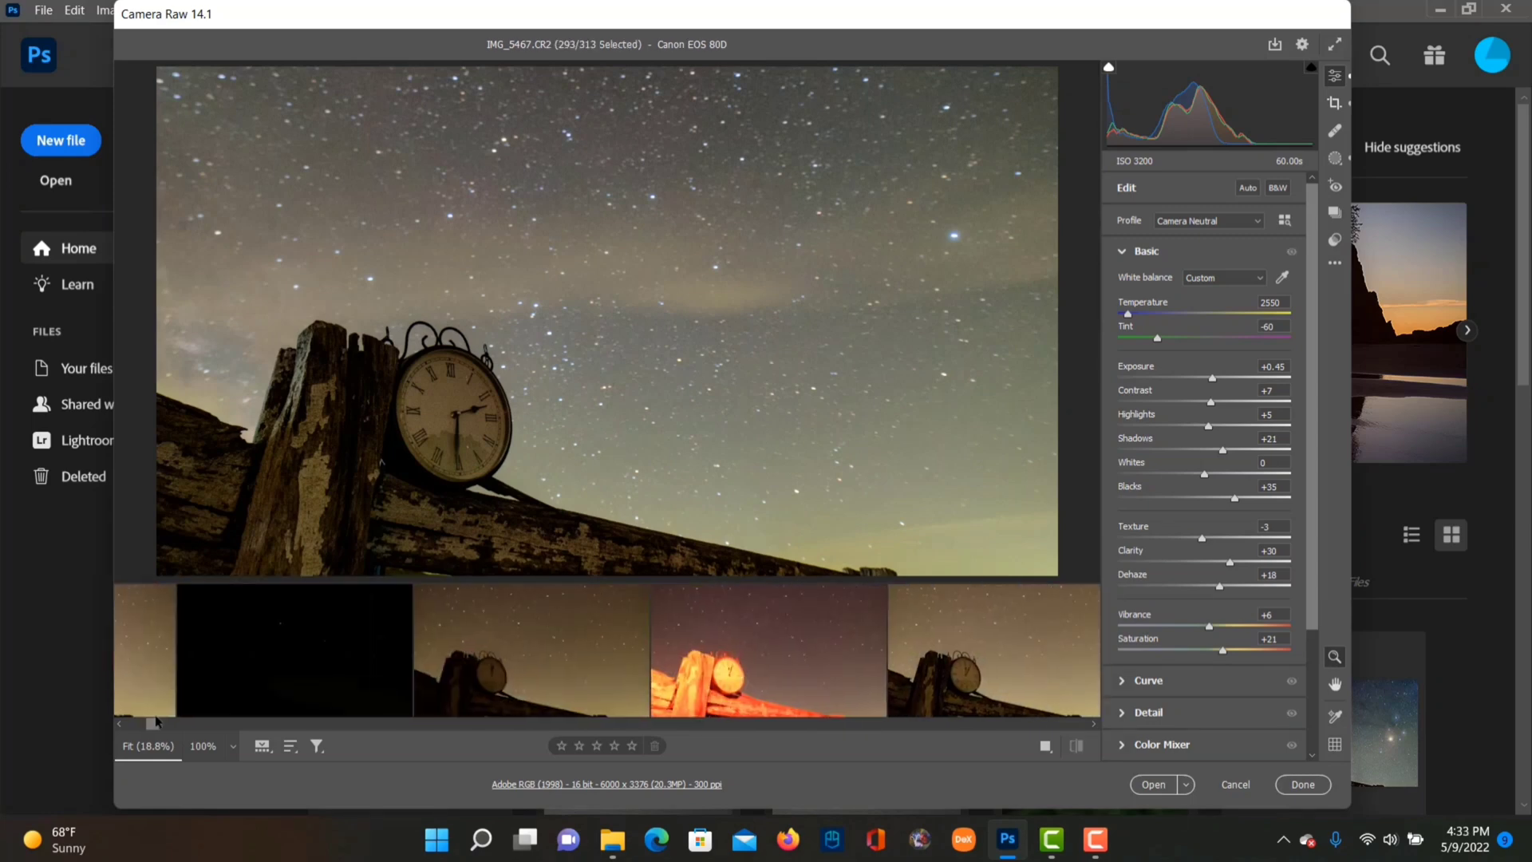
right_click(440, 663)
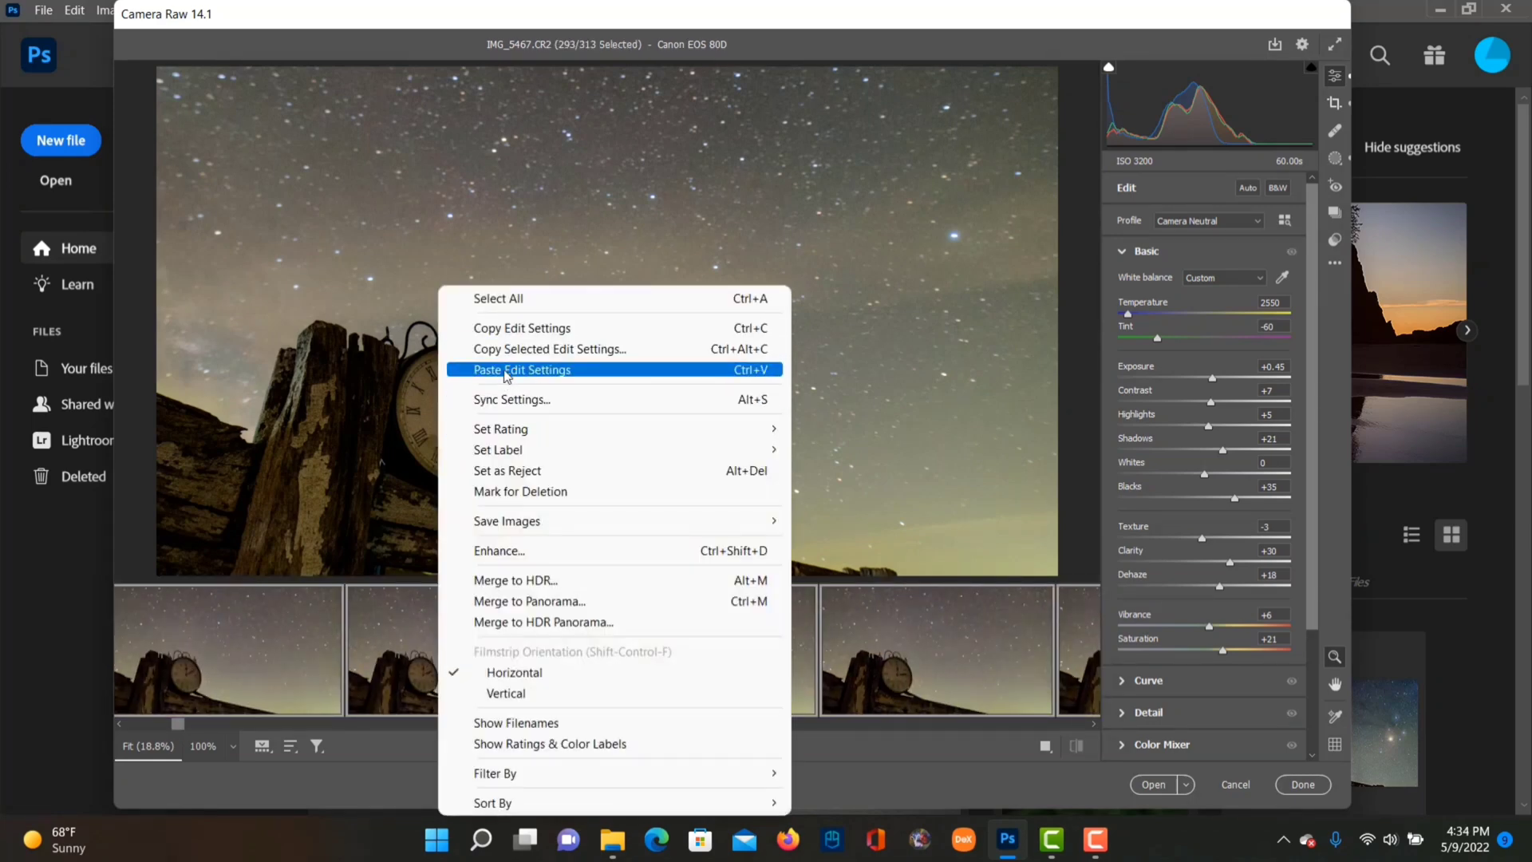
click(504, 371)
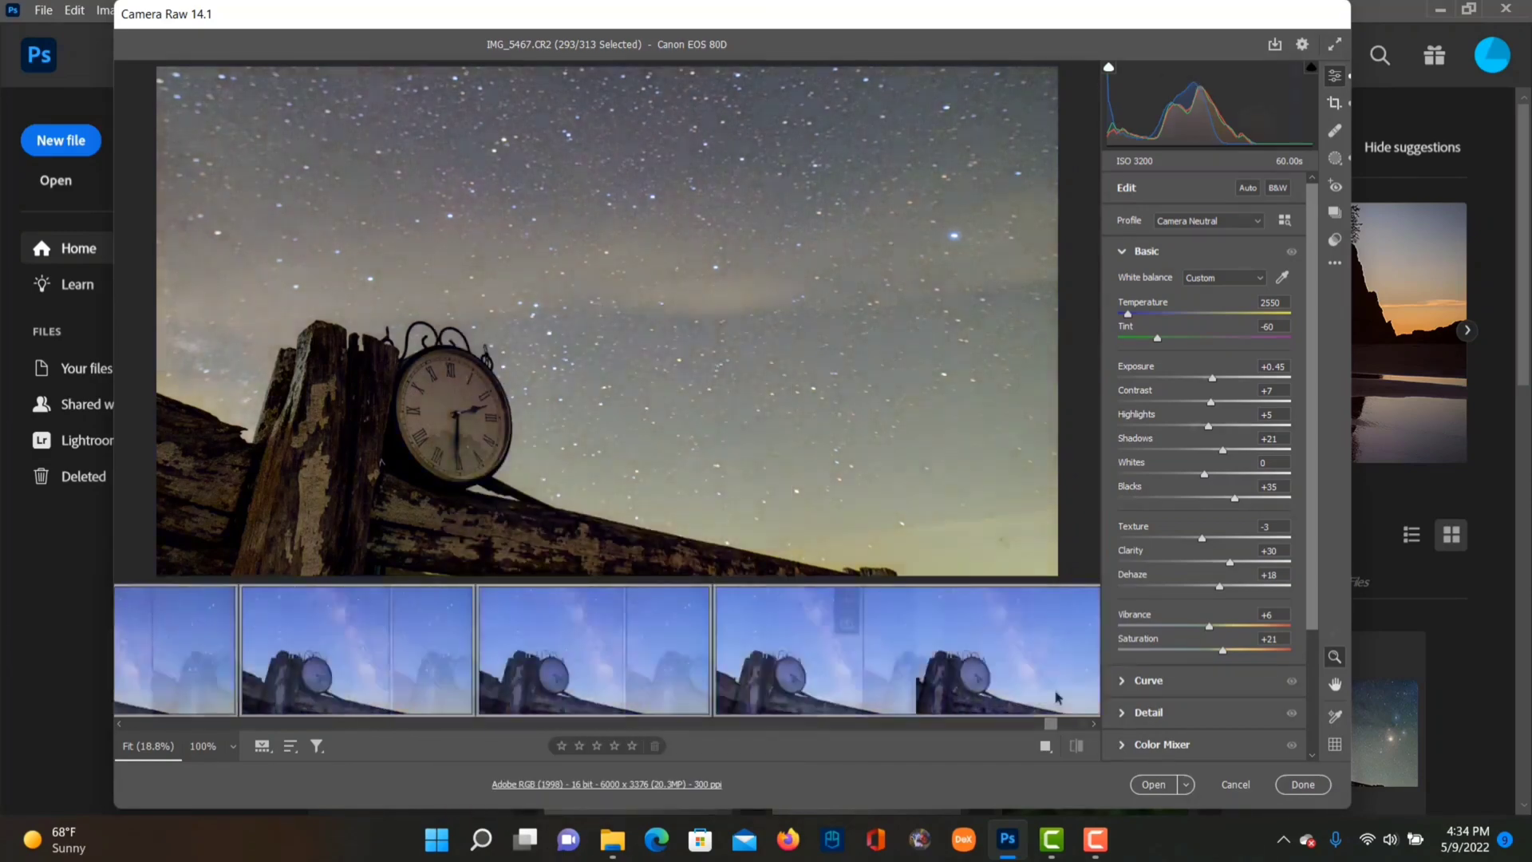
- Inspect the pasted edits on frames IMG_5632, IMG_5619 and IMG_5620 near the end of the filmstrip
click(1057, 697)
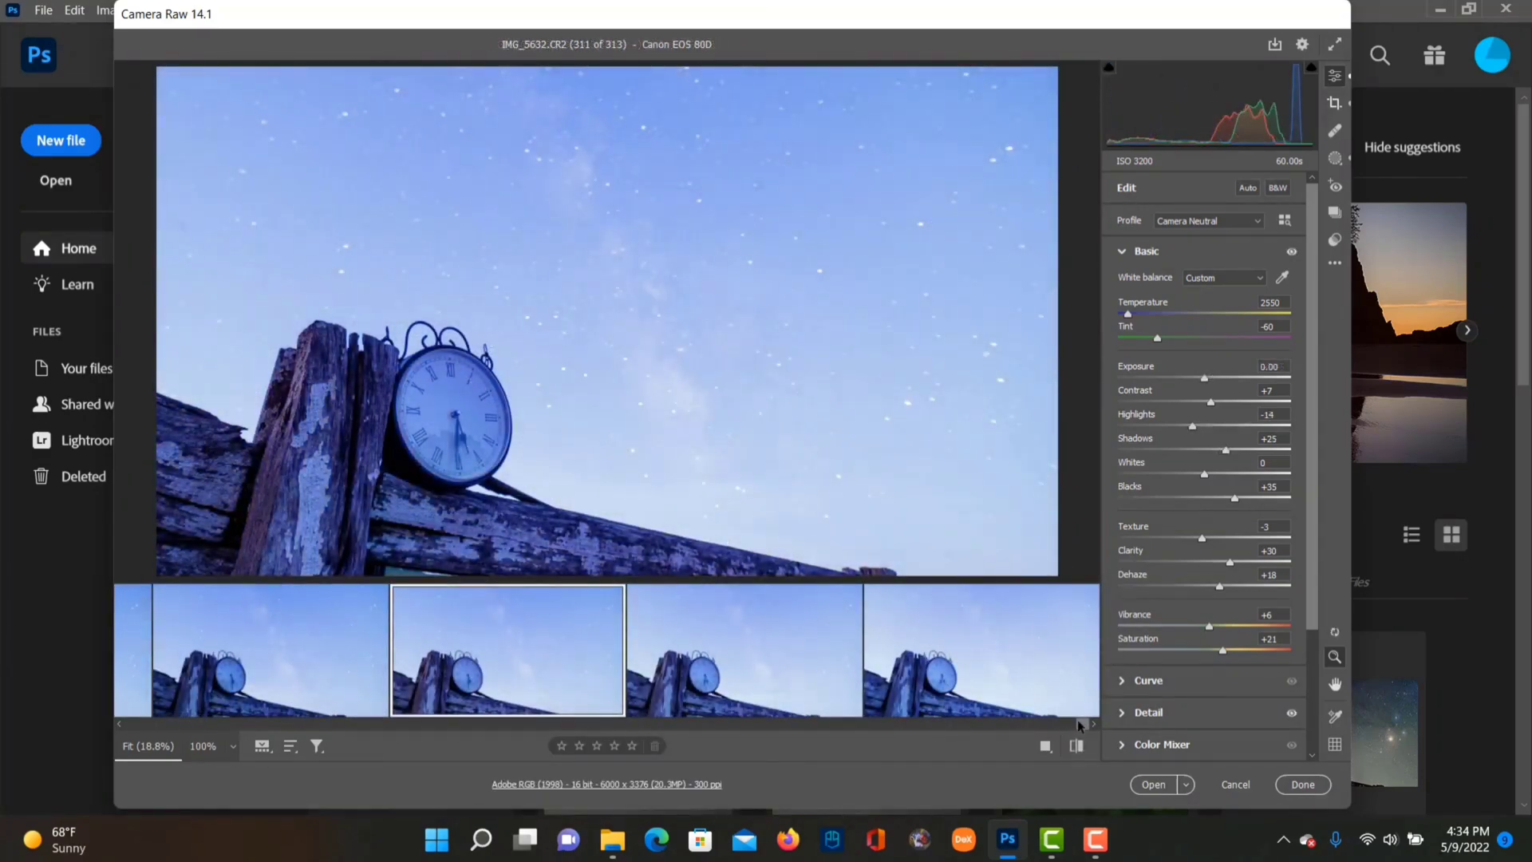
drag(1054, 728, 1037, 732)
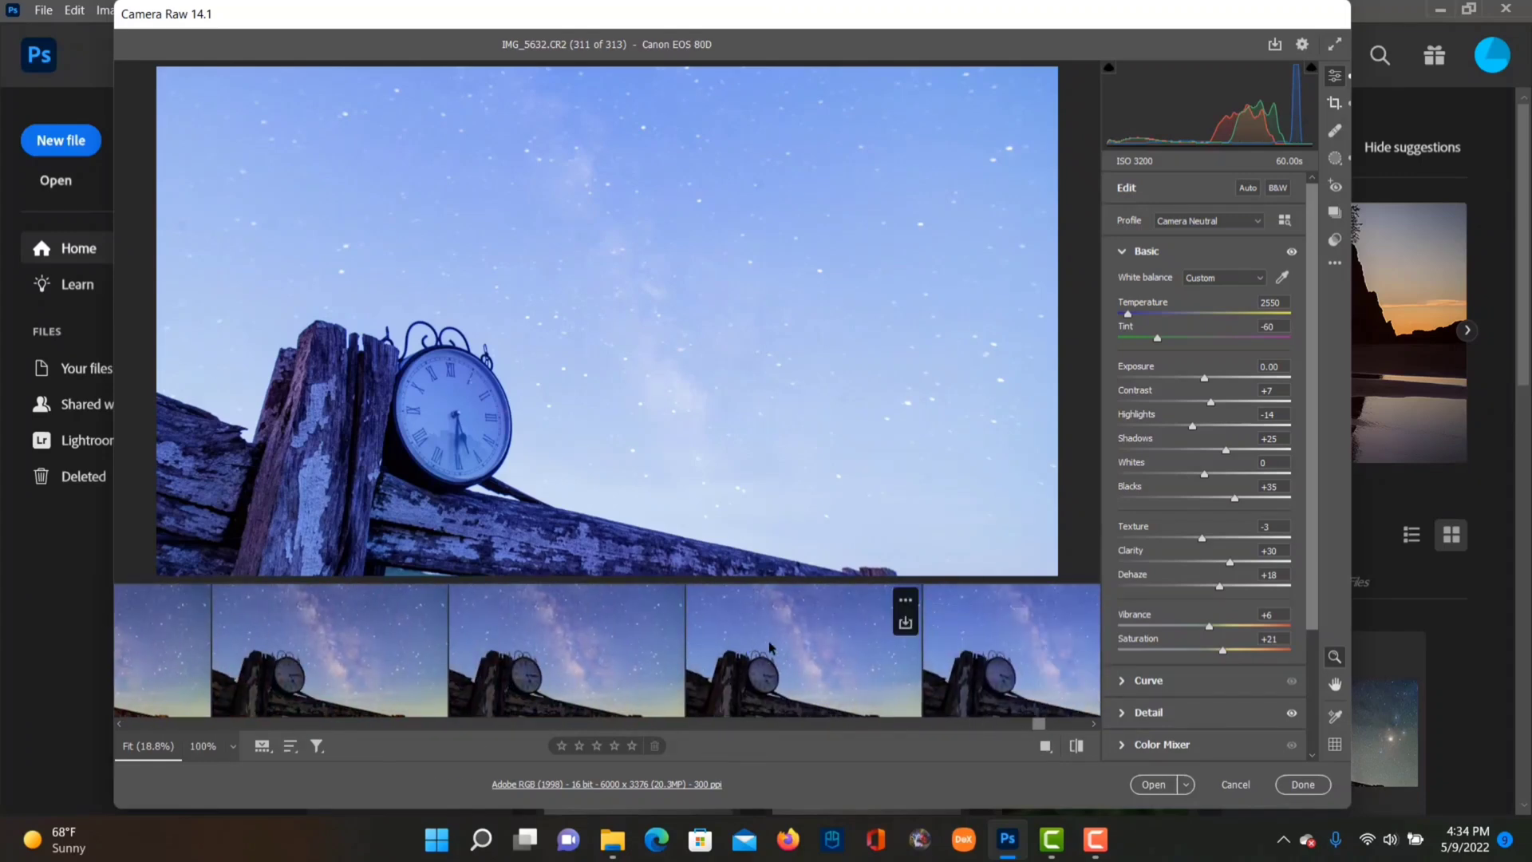
click(770, 648)
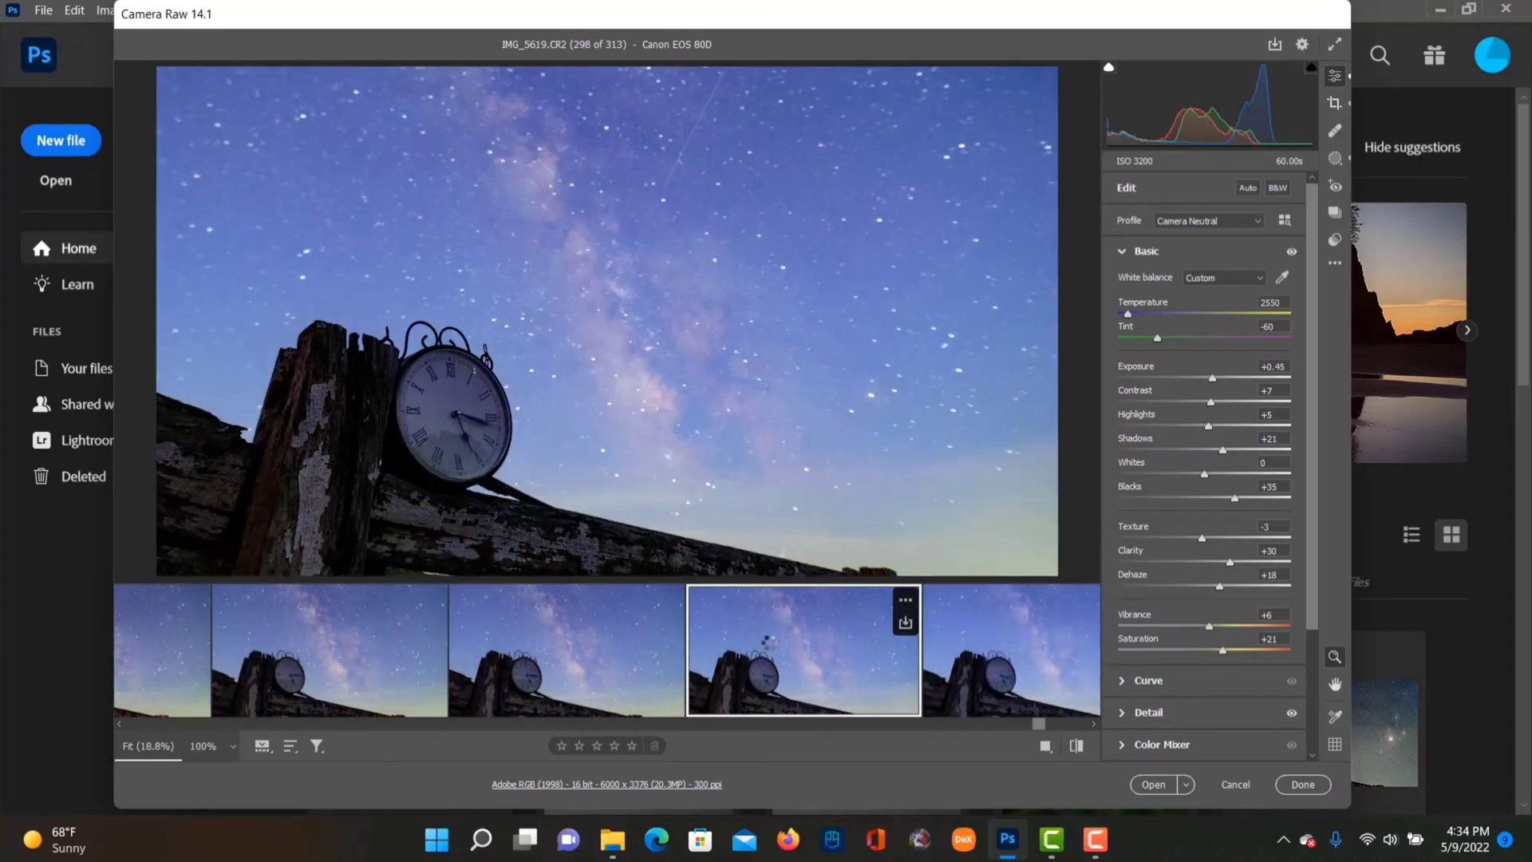
click(1036, 629)
drag(1046, 726, 1103, 742)
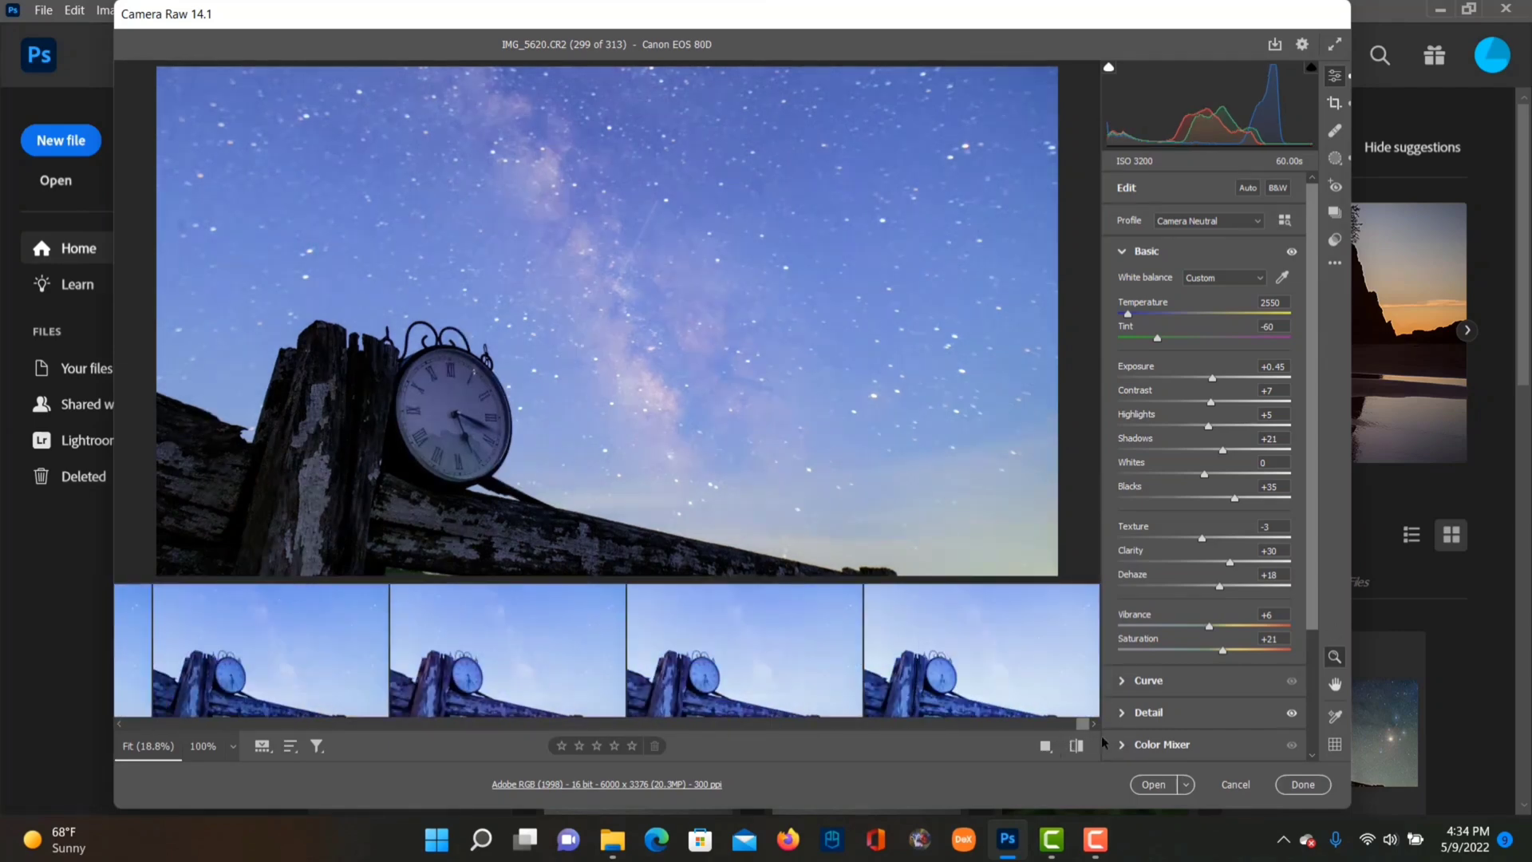
- Save the selected time-lapse frames as JPEGs to the JPEGS#2 folder inside ForVideo
key(ctrl+a)
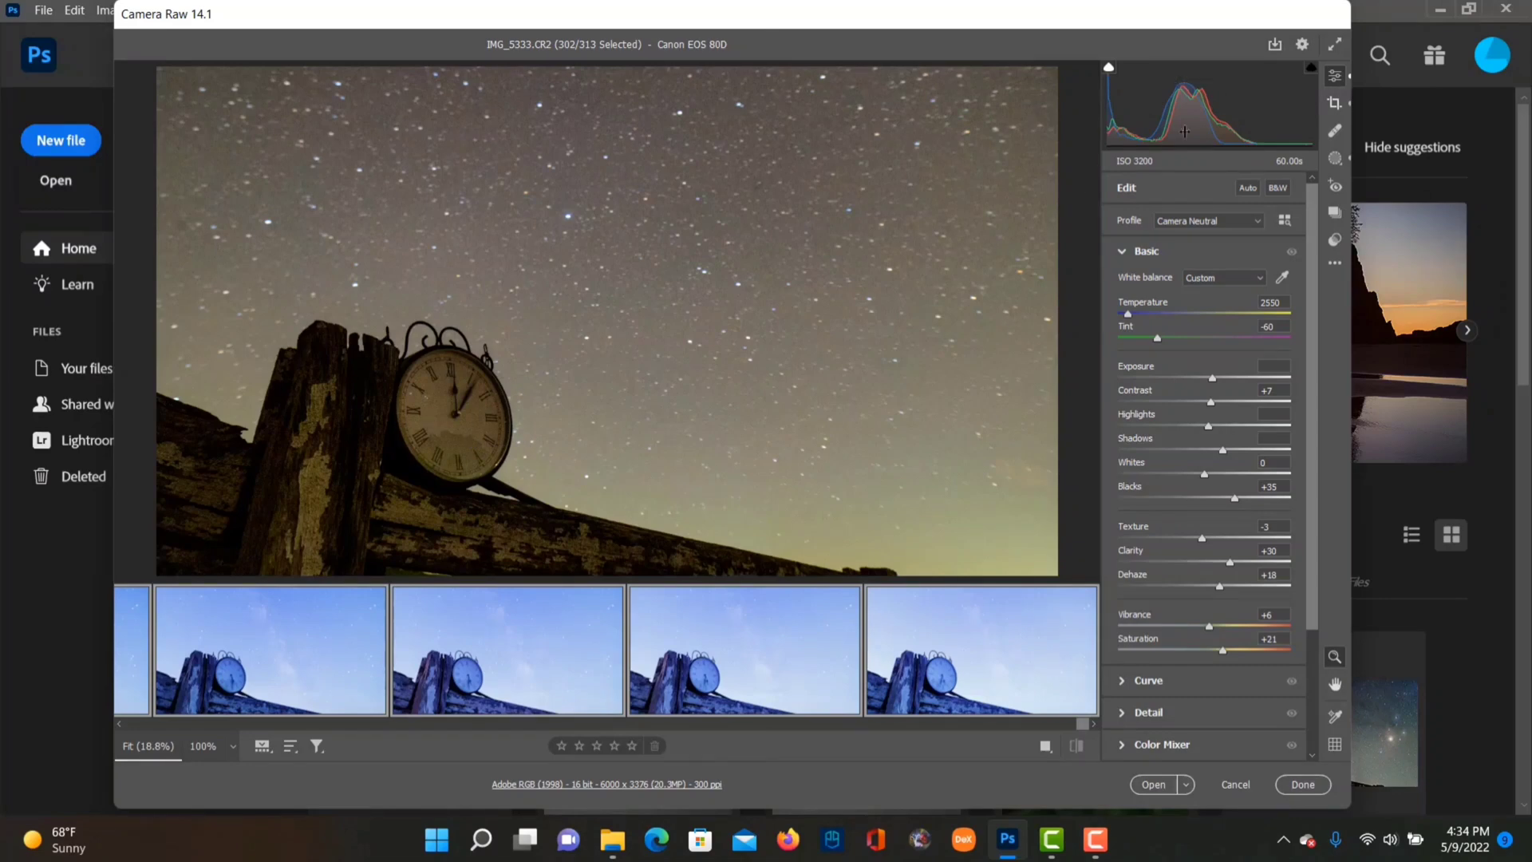
click(1276, 45)
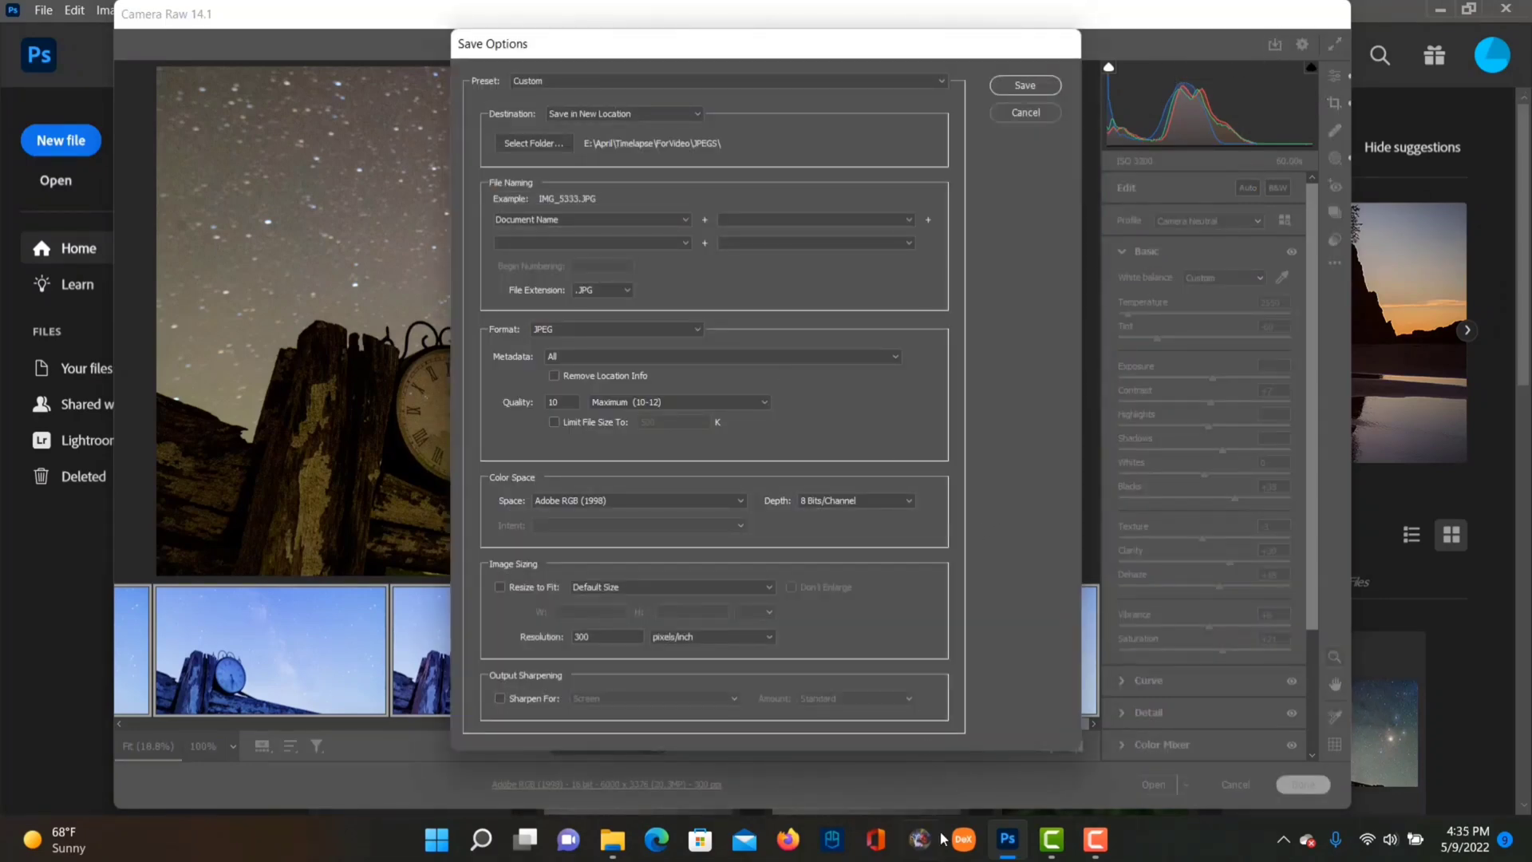
mouse_move(807, 47)
mouse_down()
mouse_move(814, 7)
mouse_move(820, 30)
mouse_up()
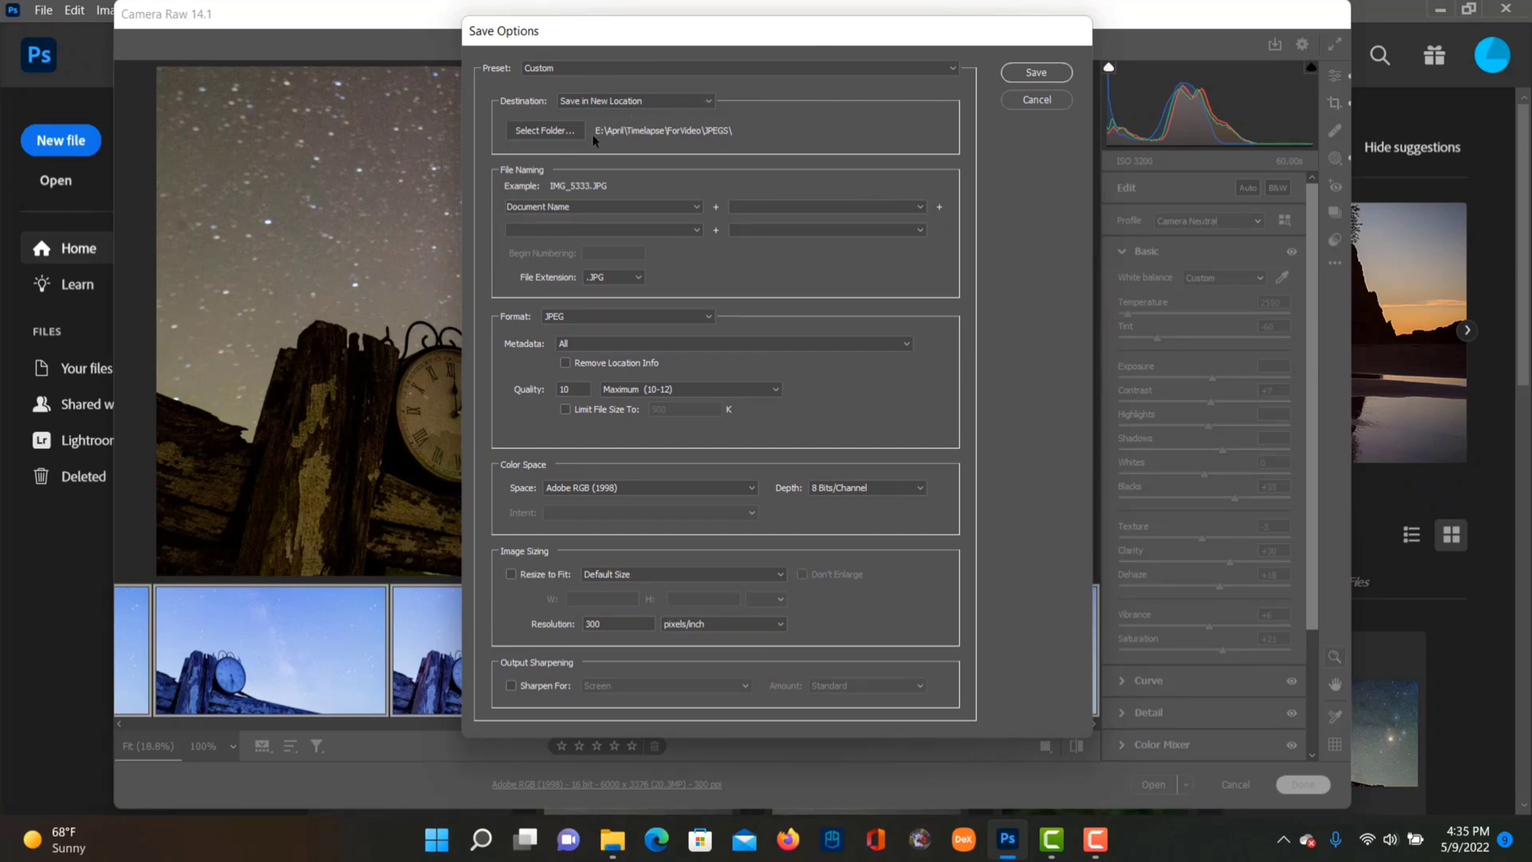
click(561, 132)
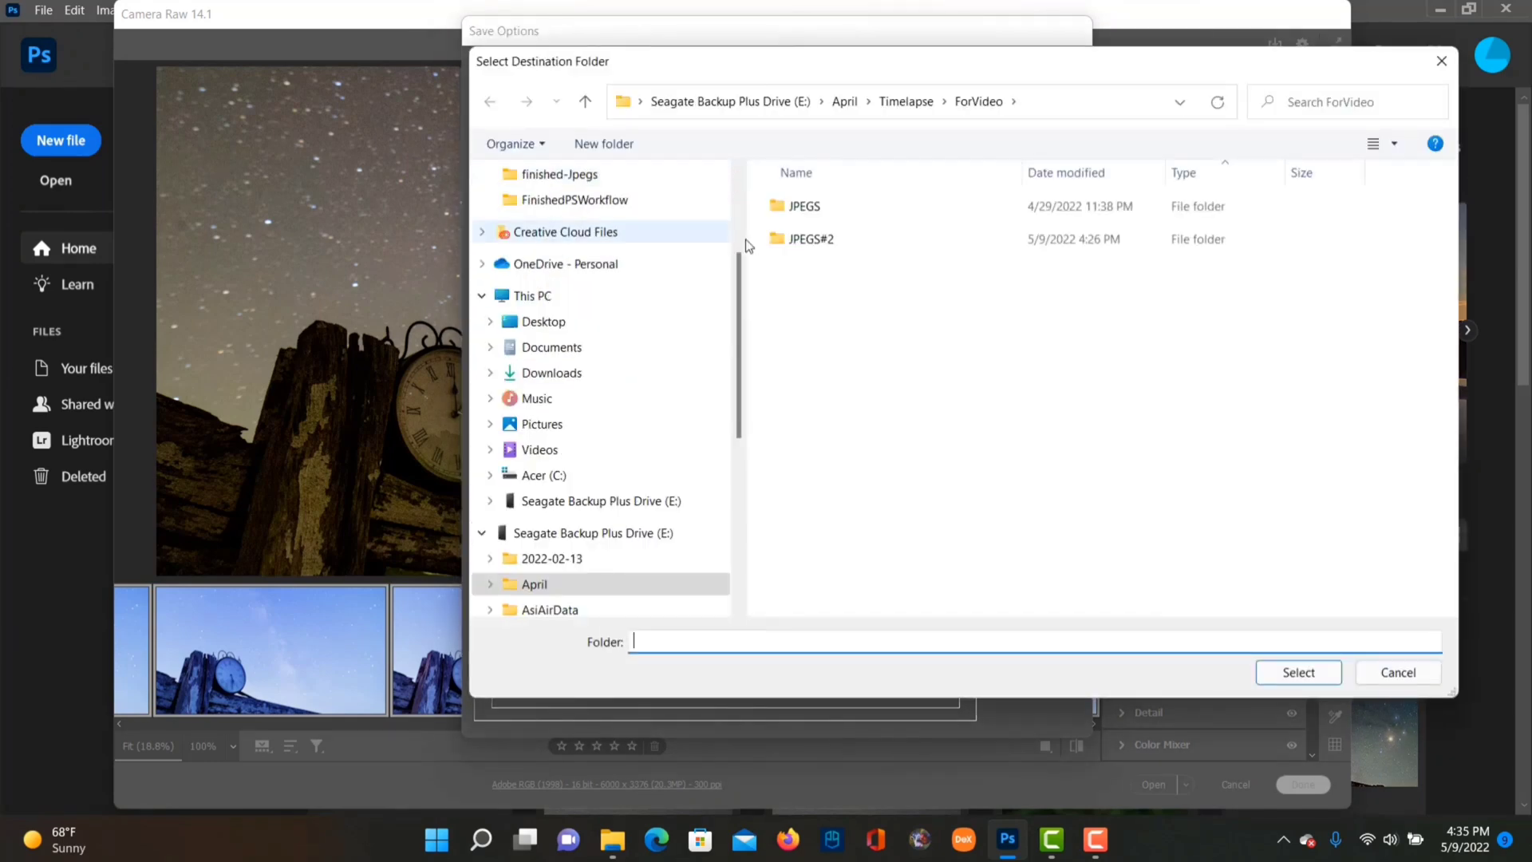
double_click(808, 241)
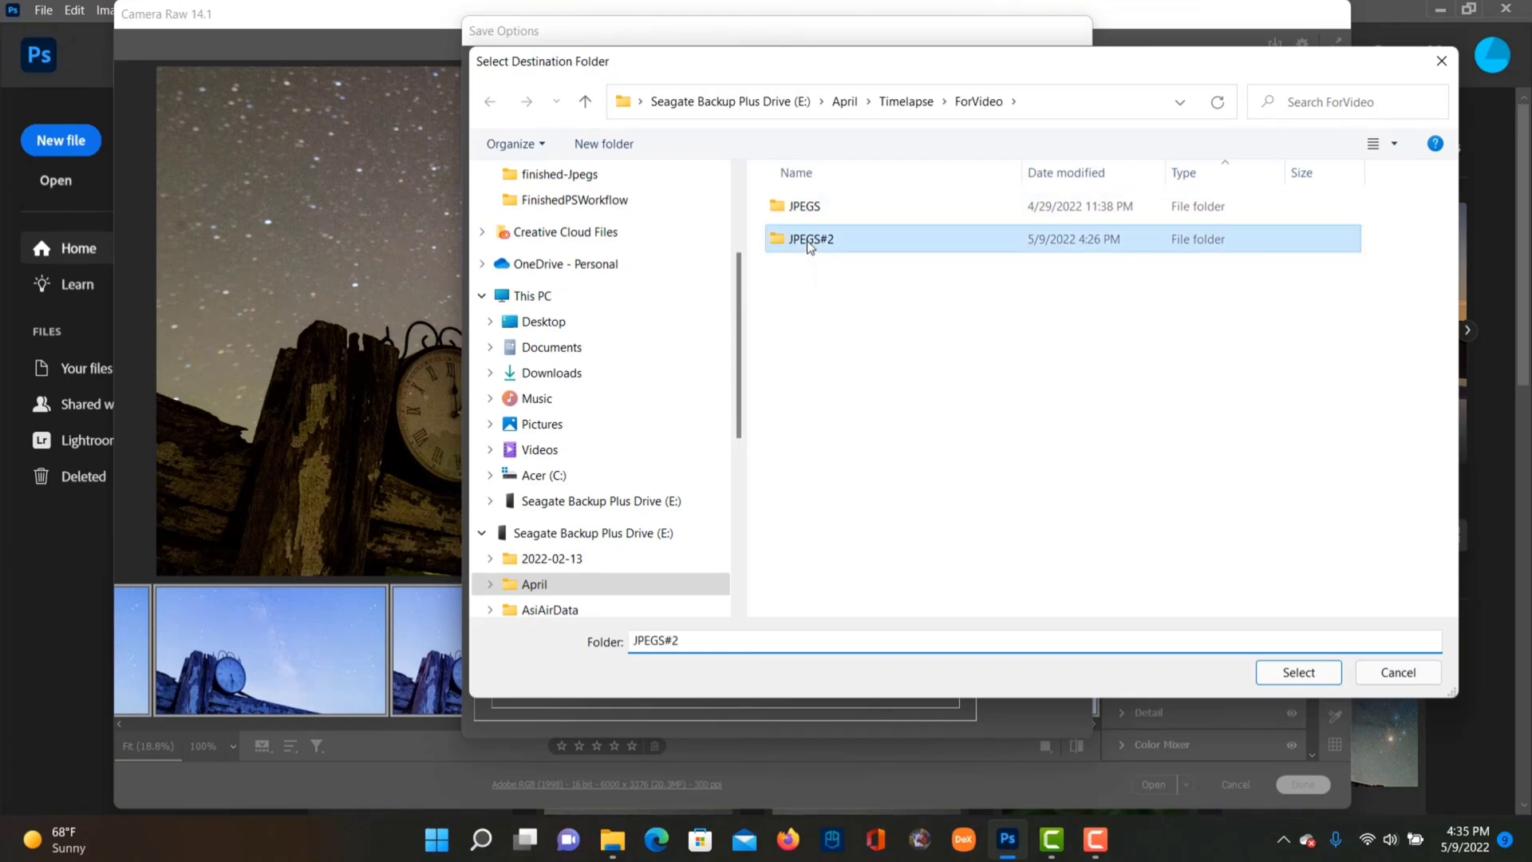
click(1308, 674)
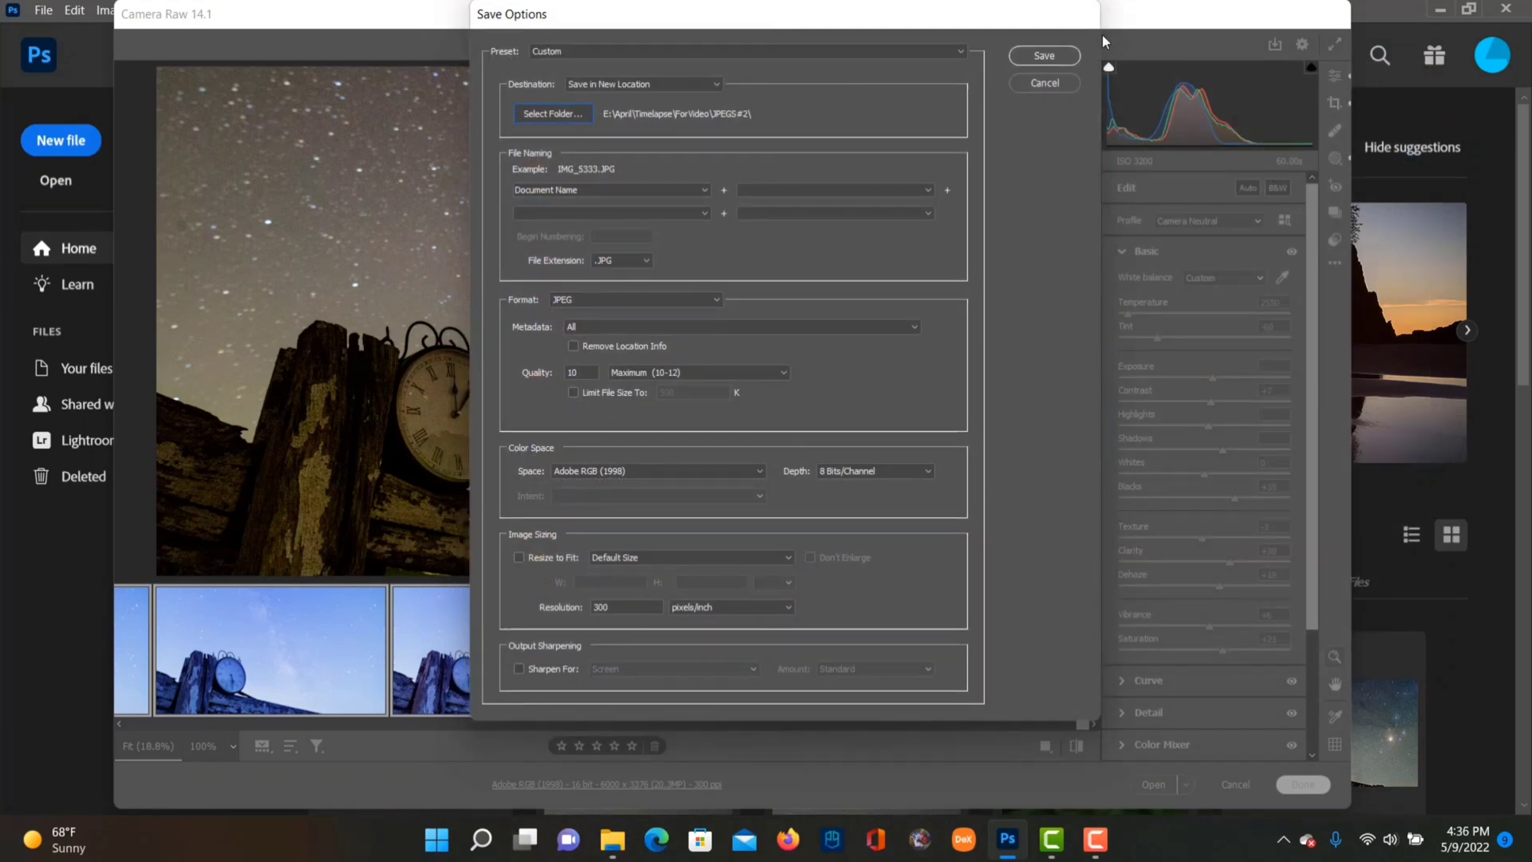
click(1043, 56)
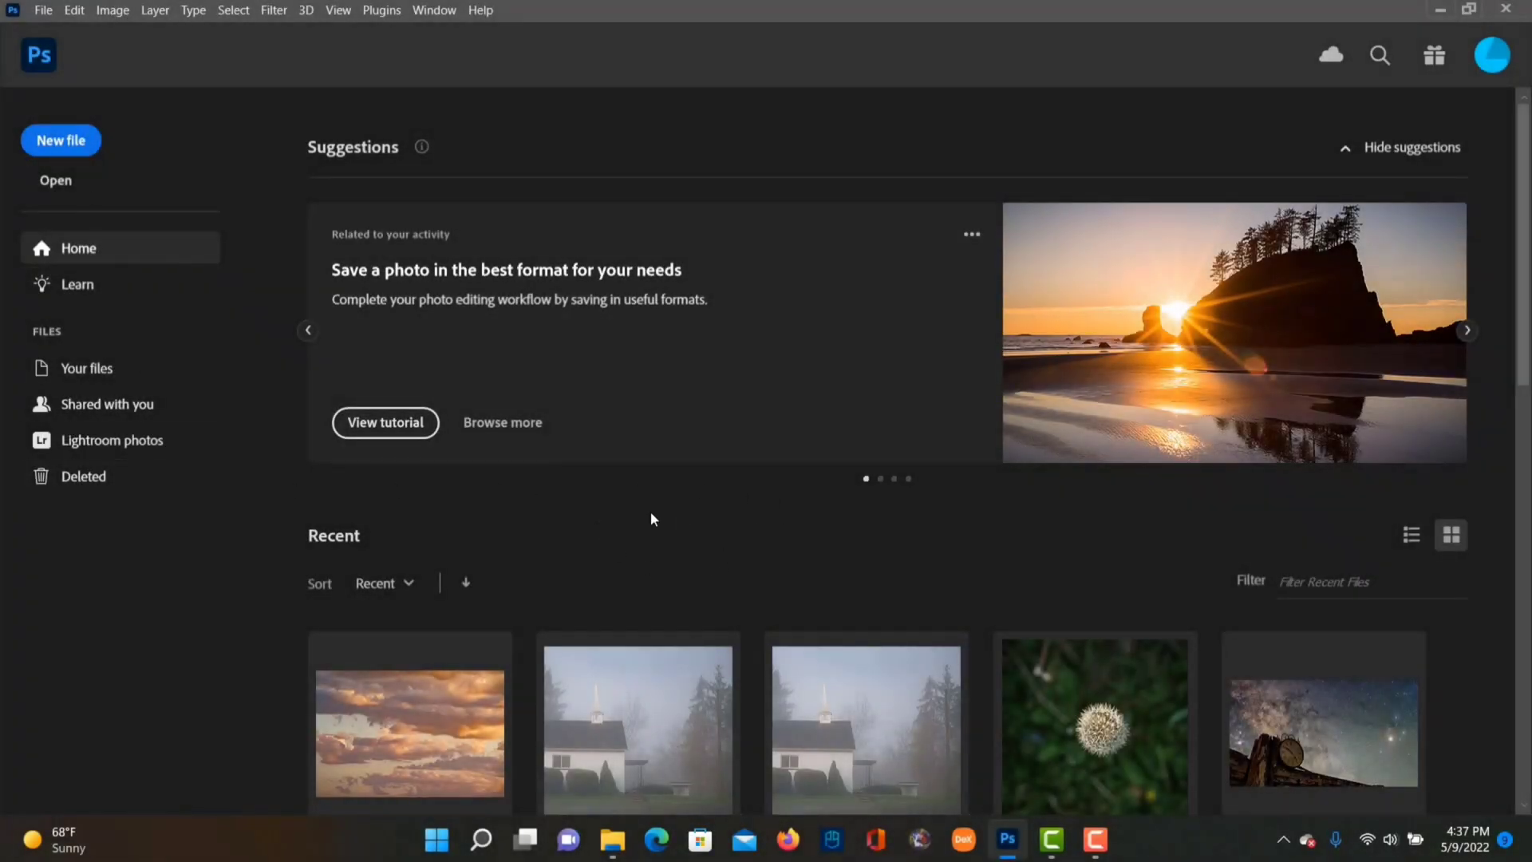
- Load images IMG_5352 to IMG_5634 from the JPEGS folder into a layer stack with Load Files into Stack
click(42, 12)
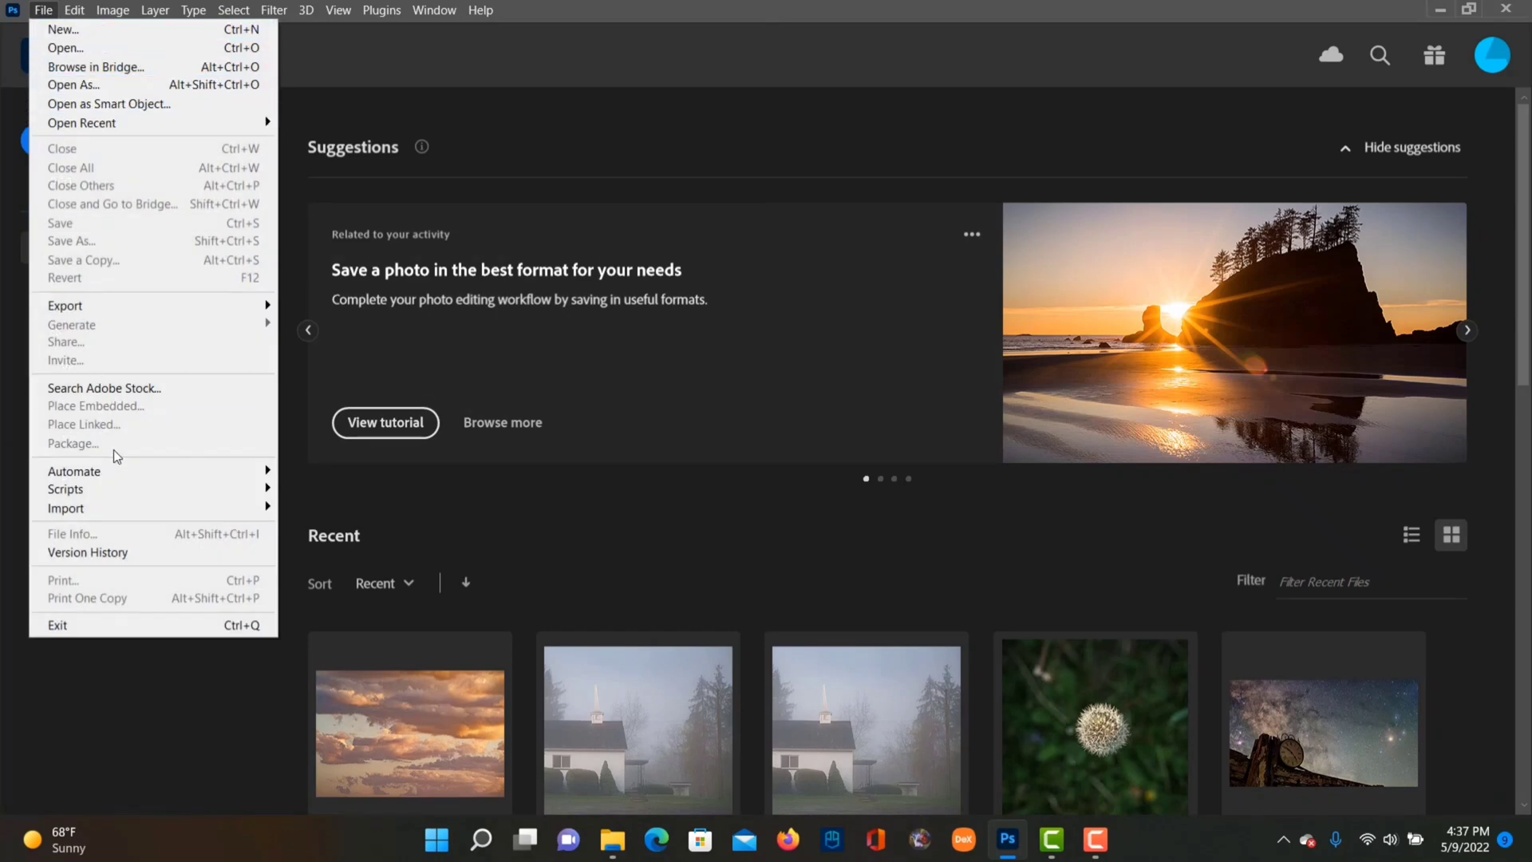
mouse_move(126, 498)
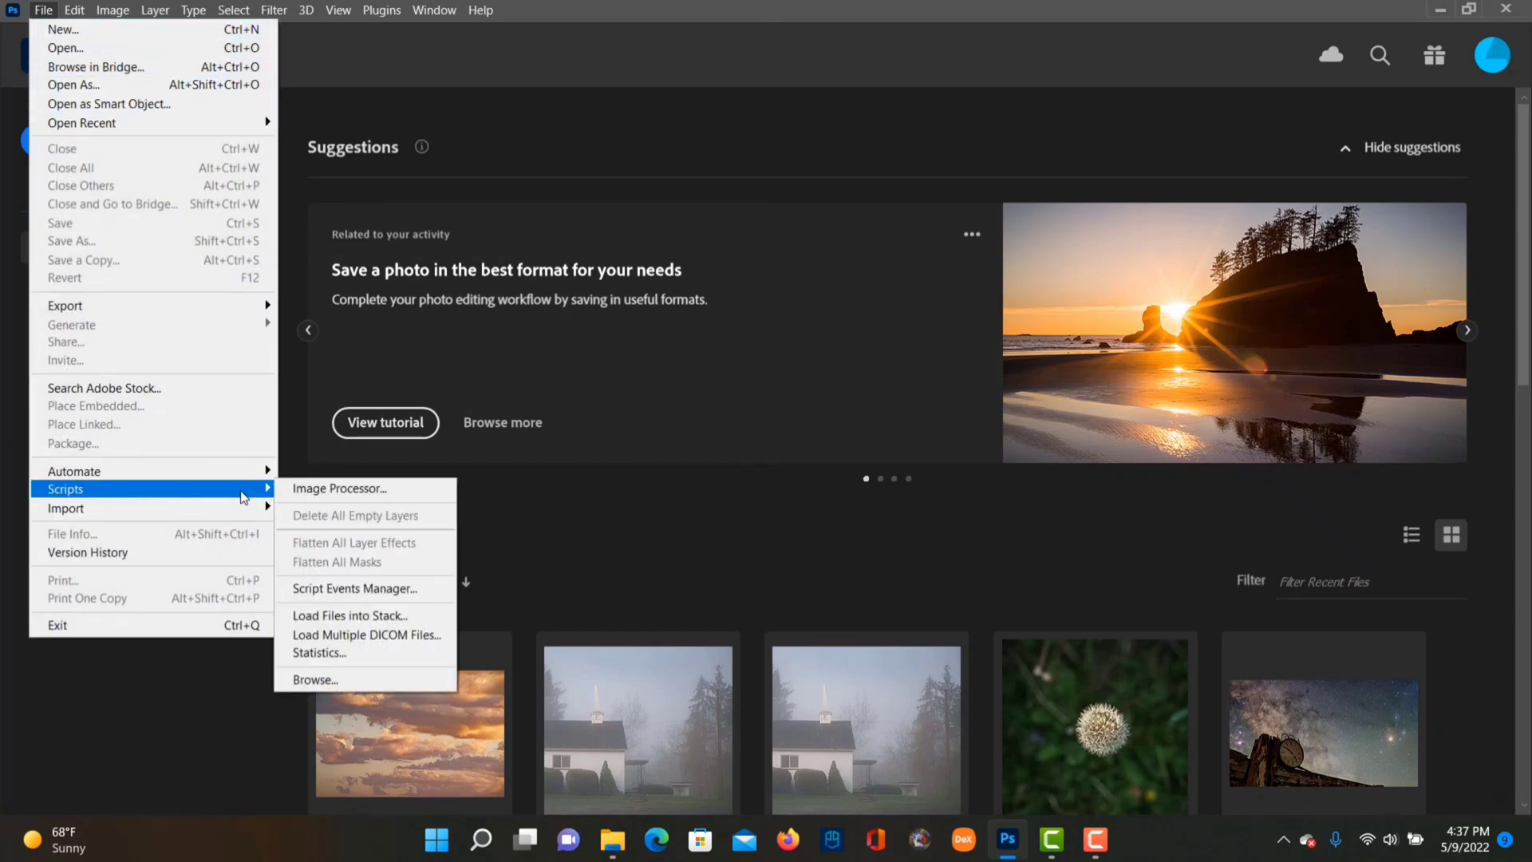
click(382, 618)
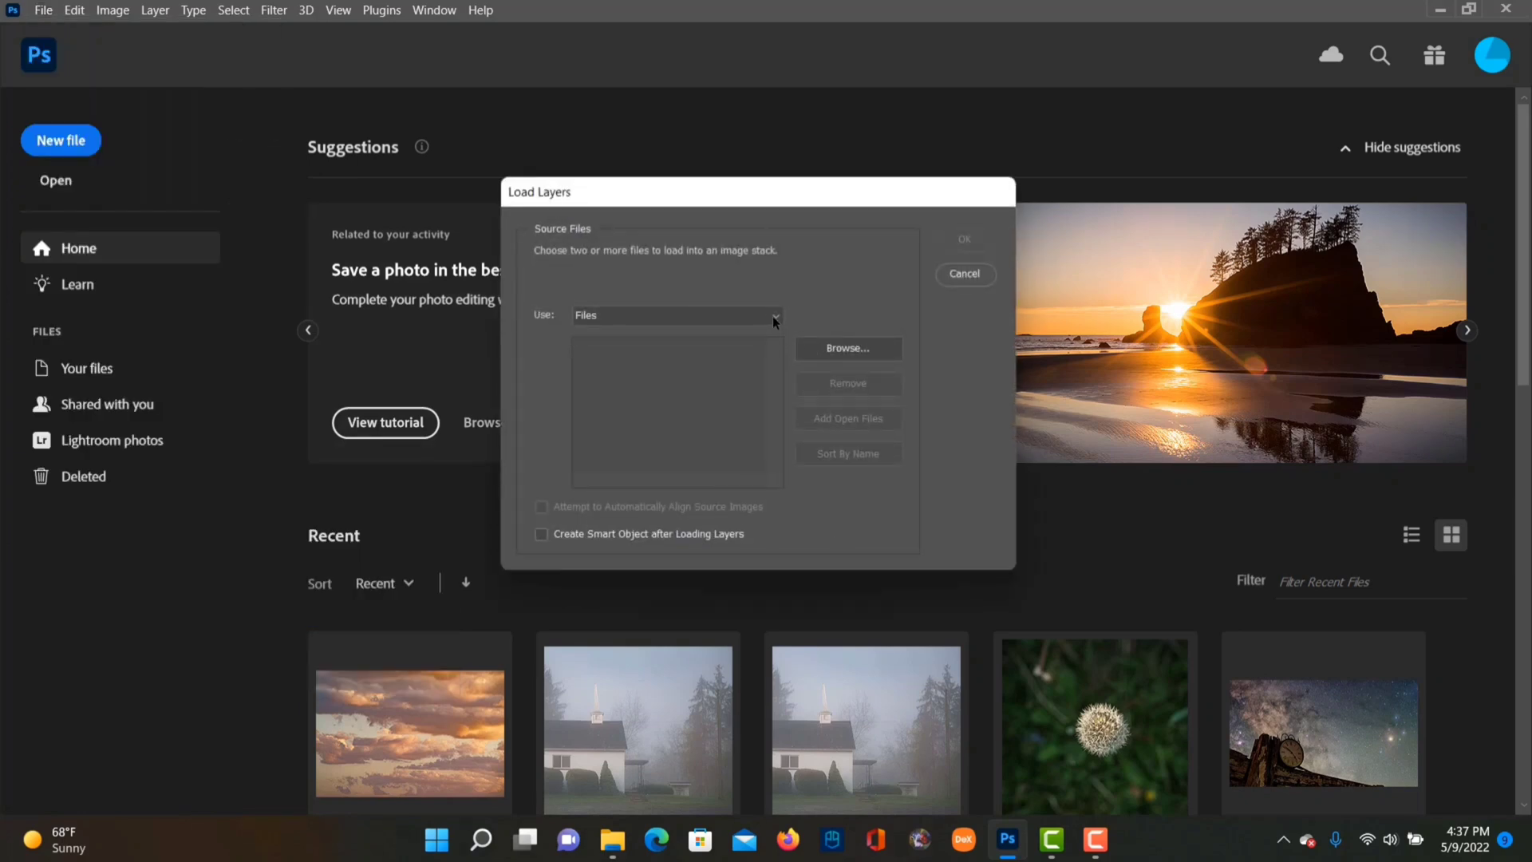
click(839, 351)
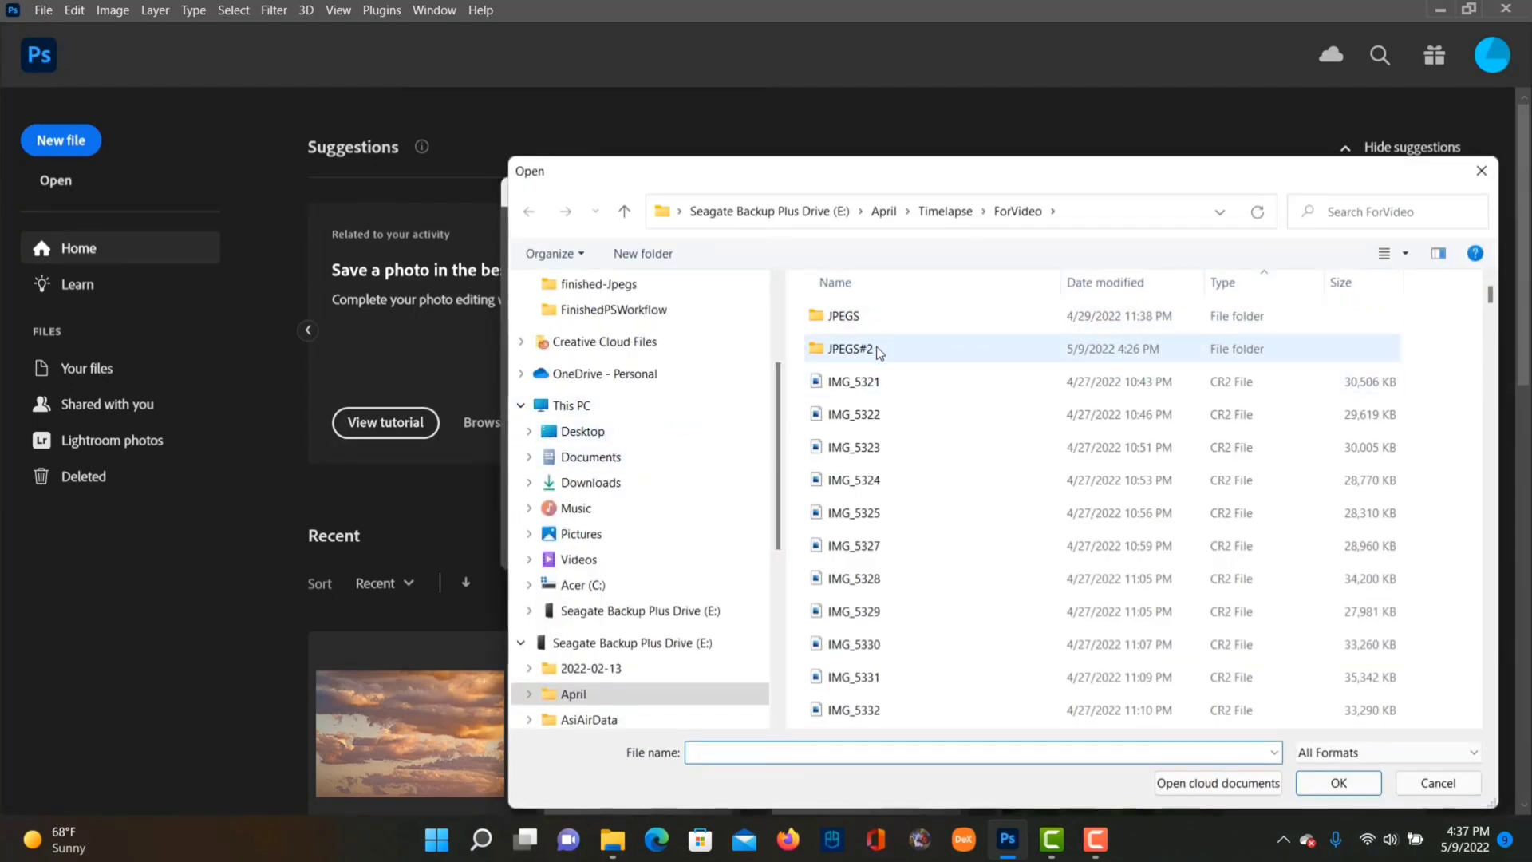
double_click(844, 318)
key(Home)
key(shift+End)
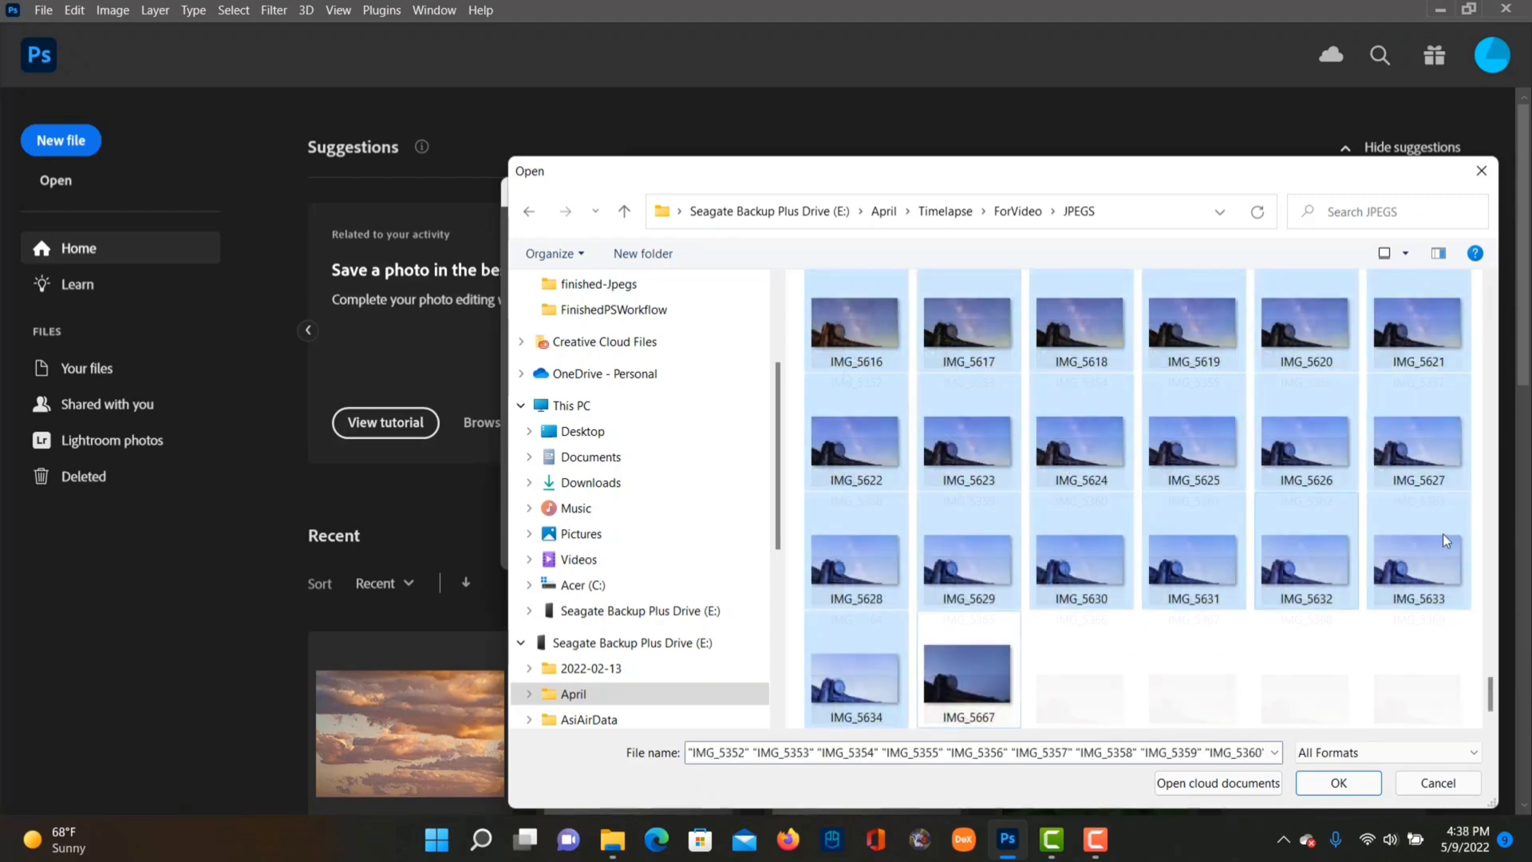
click(1367, 784)
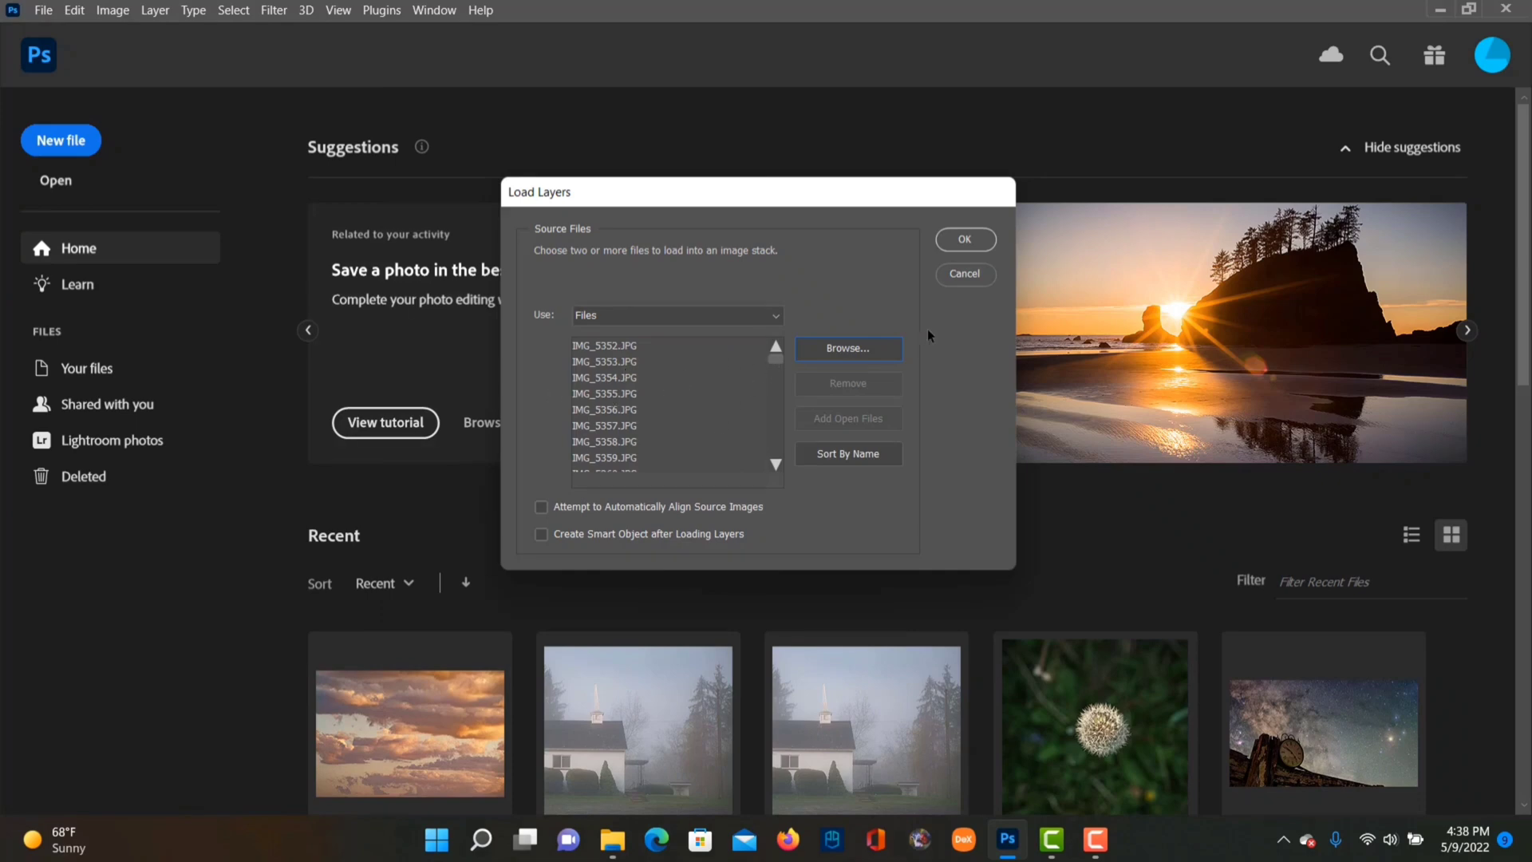
click(967, 239)
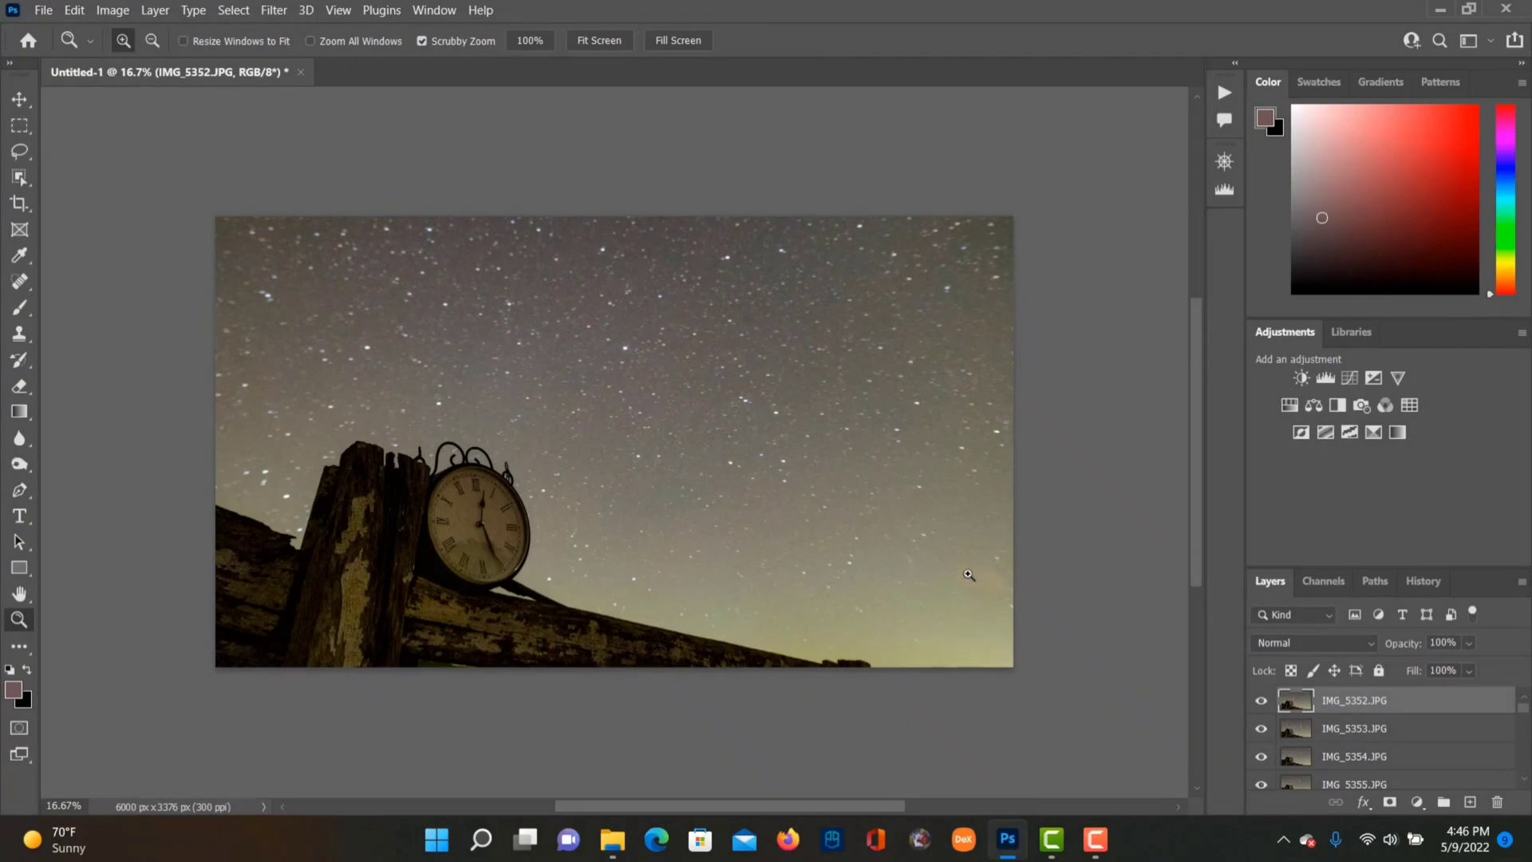
- Show the Timeline and create a video timeline with all layers from IMG_5352 to IMG_5634 selected
click(435, 10)
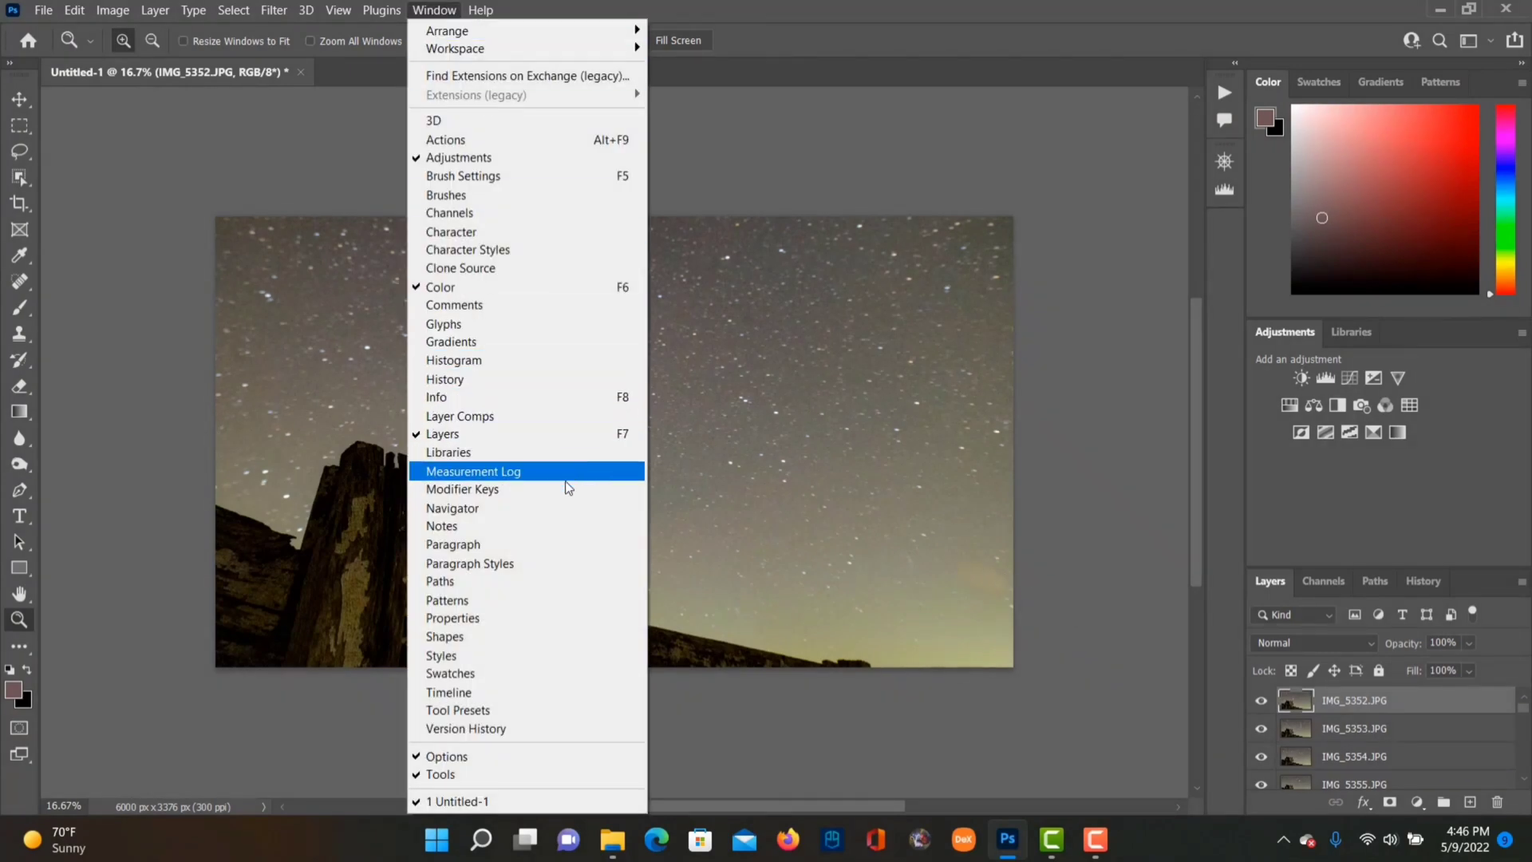
click(478, 692)
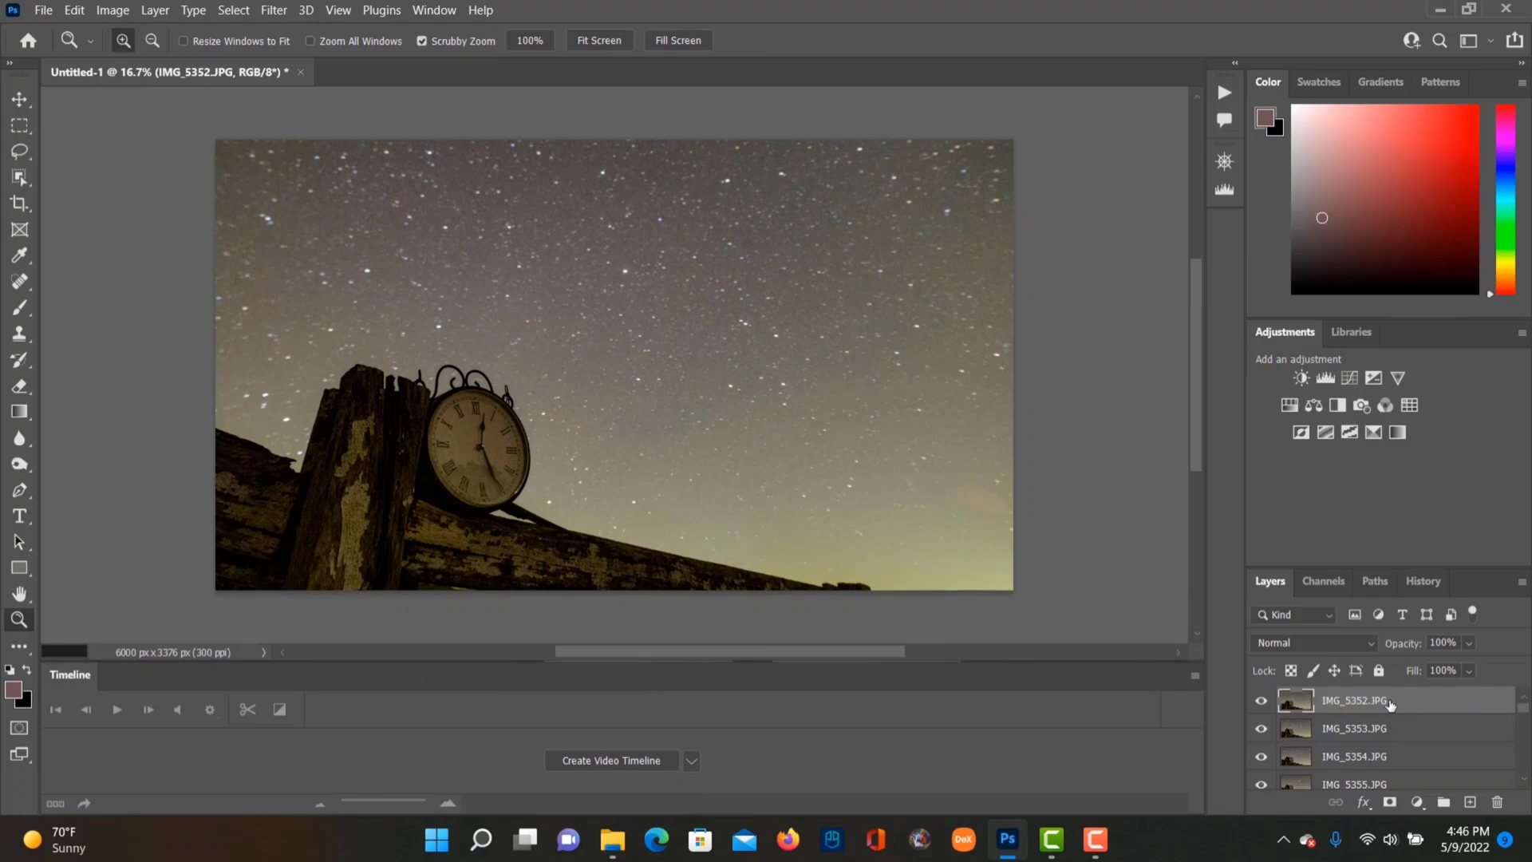
drag(1524, 716, 1463, 776)
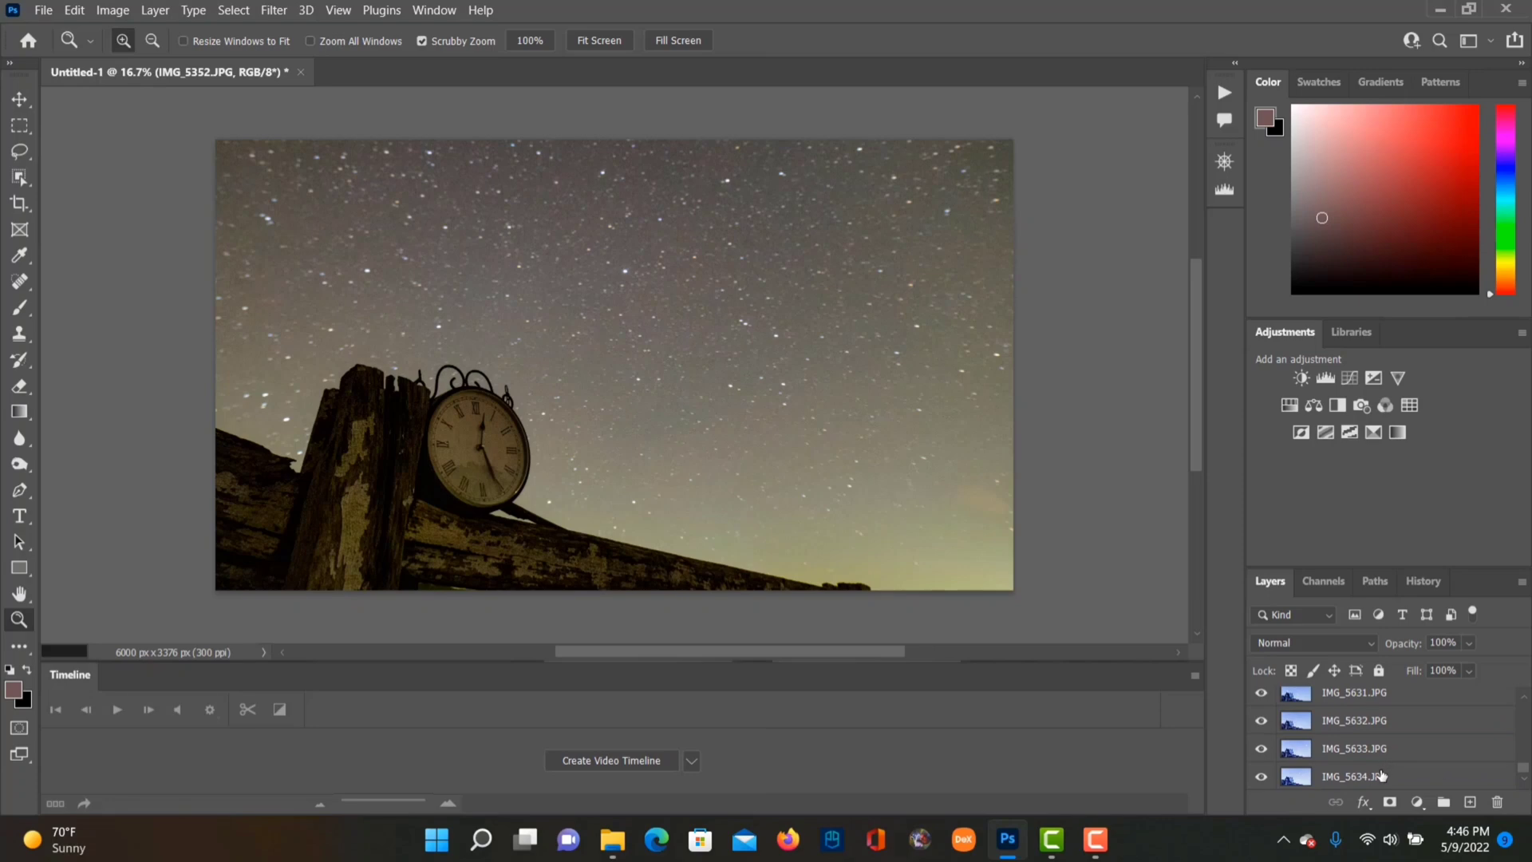
shift+click(1348, 778)
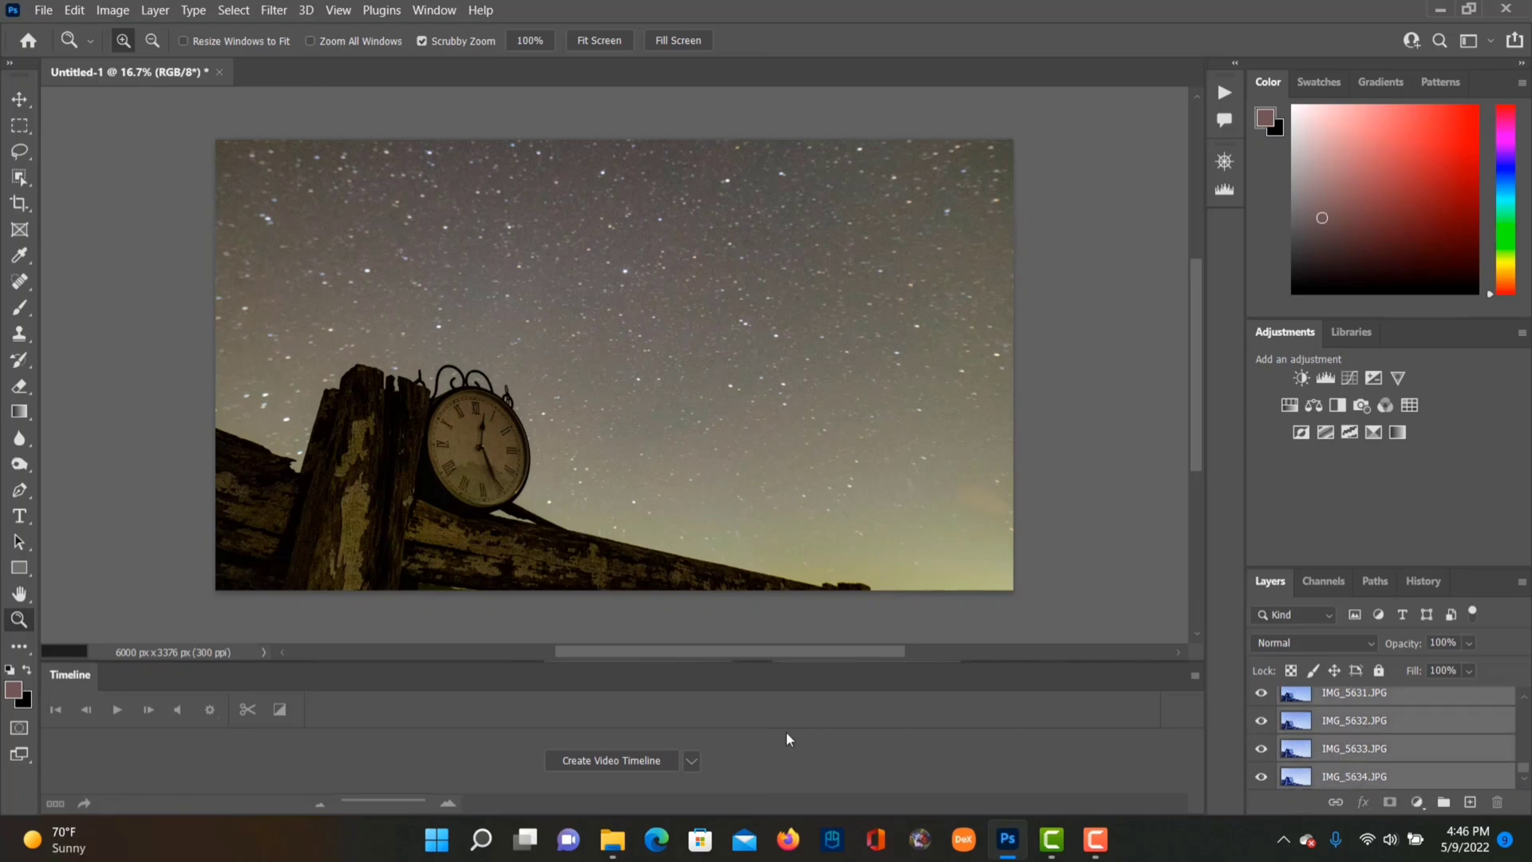
click(643, 761)
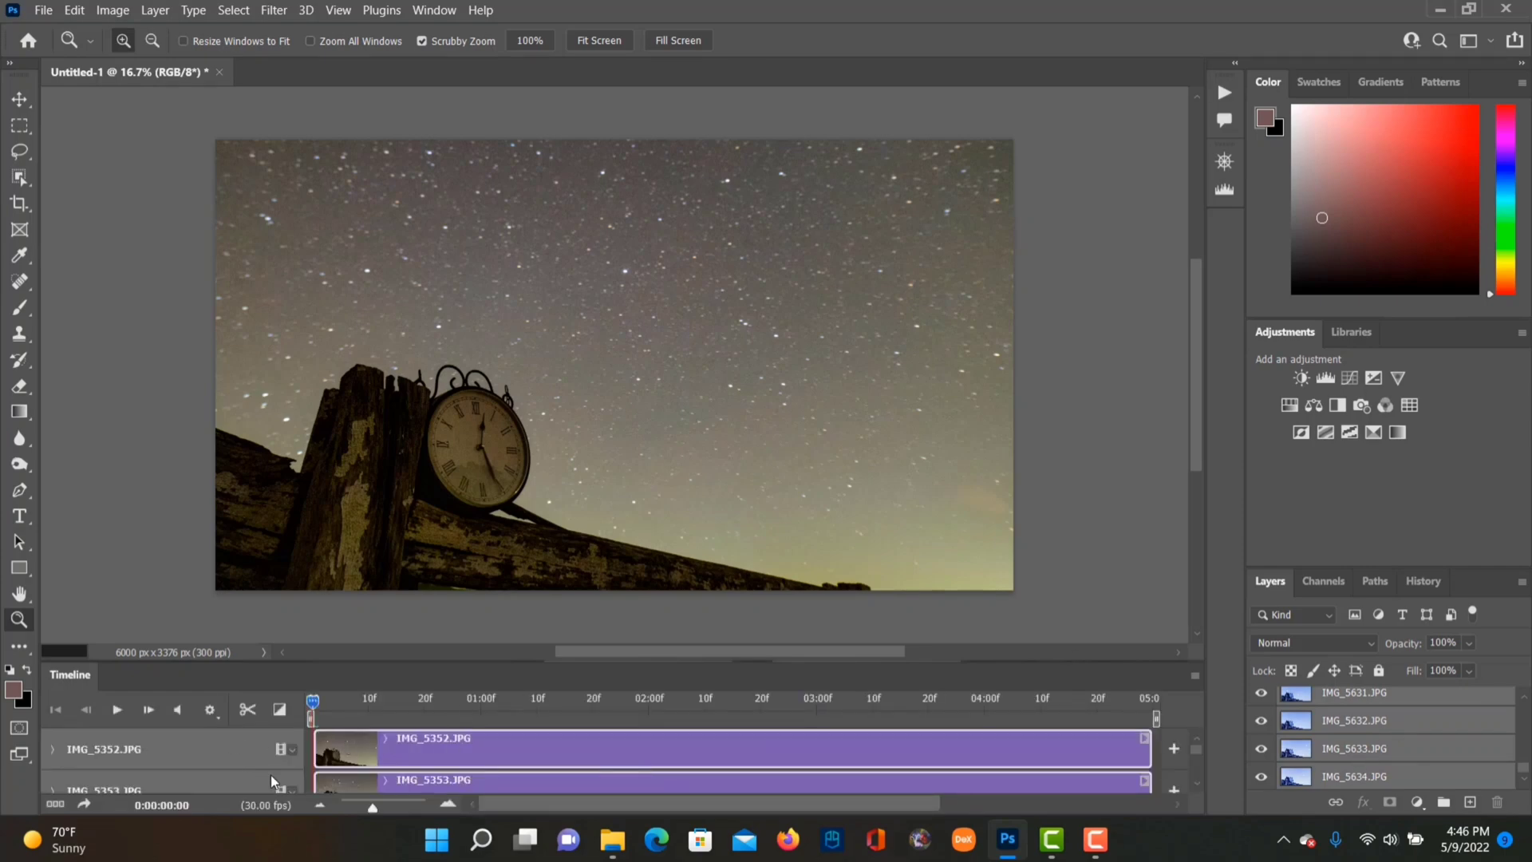
- Make frames from the timeline clips and combine them into a new video group
click(1194, 677)
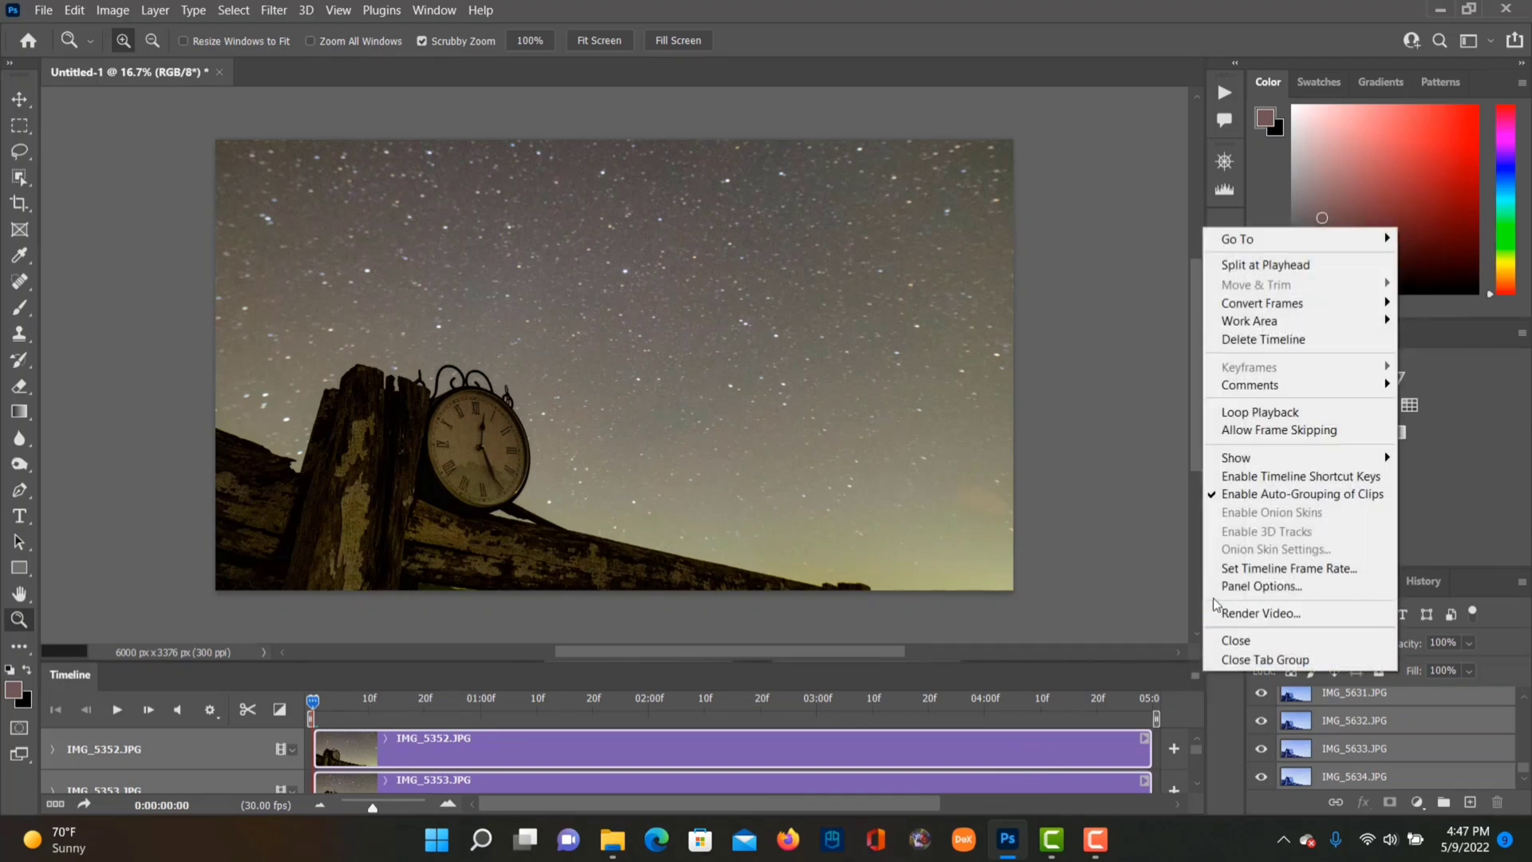
mouse_move(1267, 310)
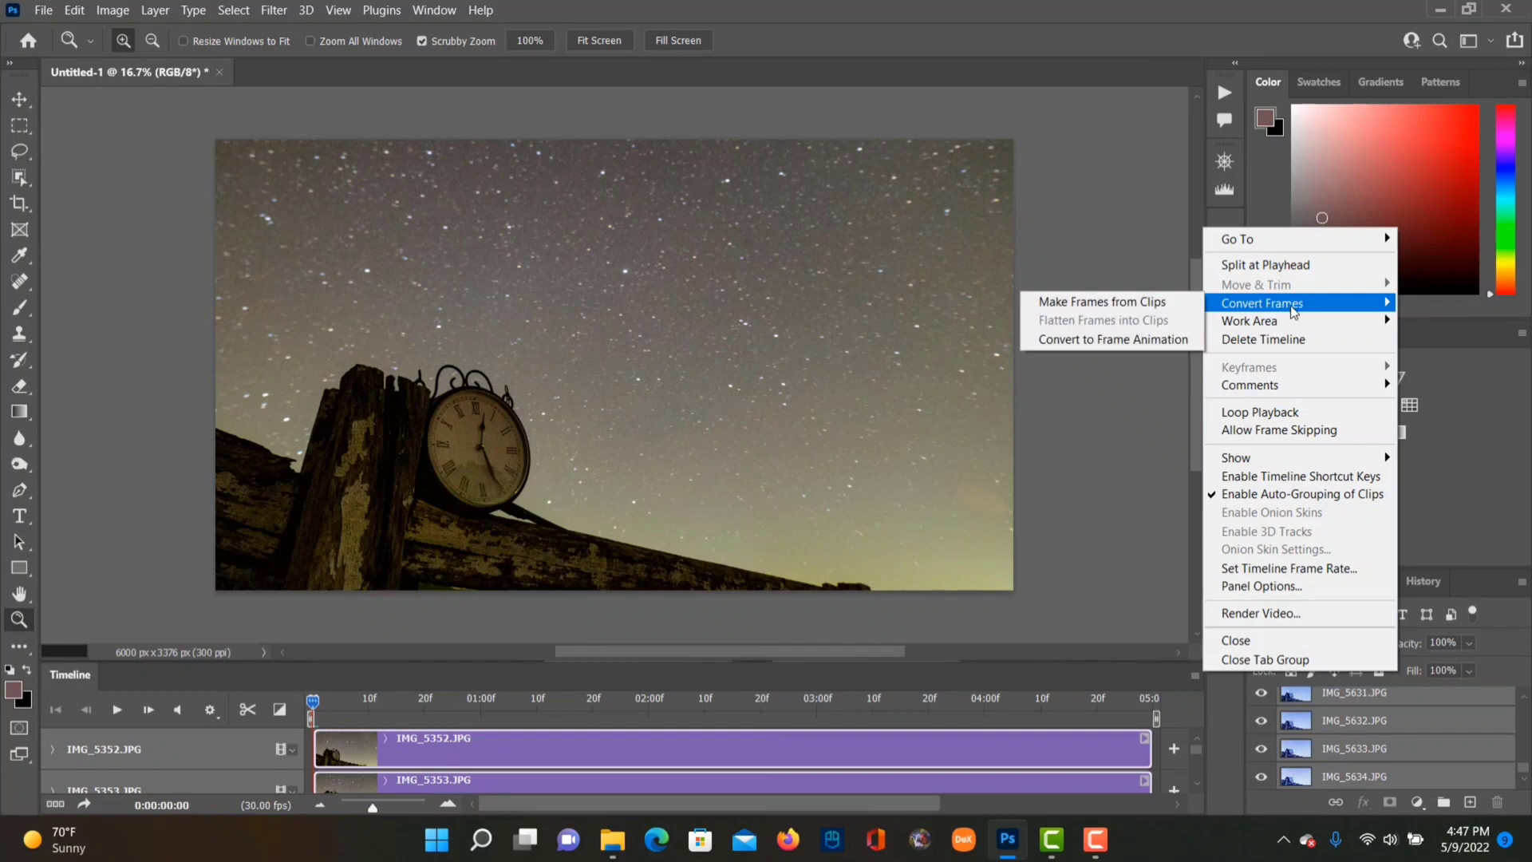
click(1144, 308)
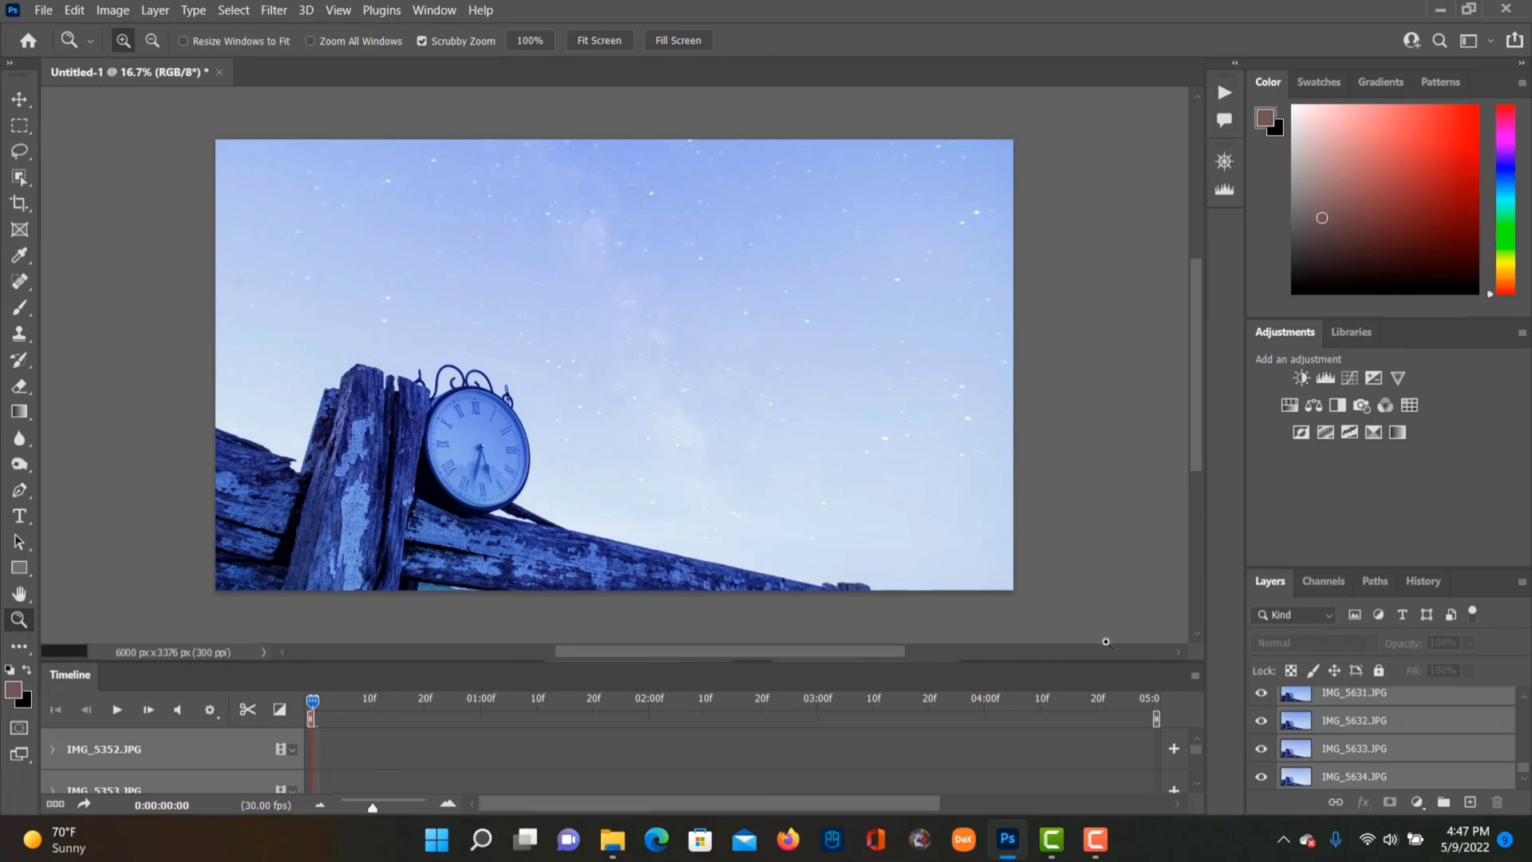
click(288, 749)
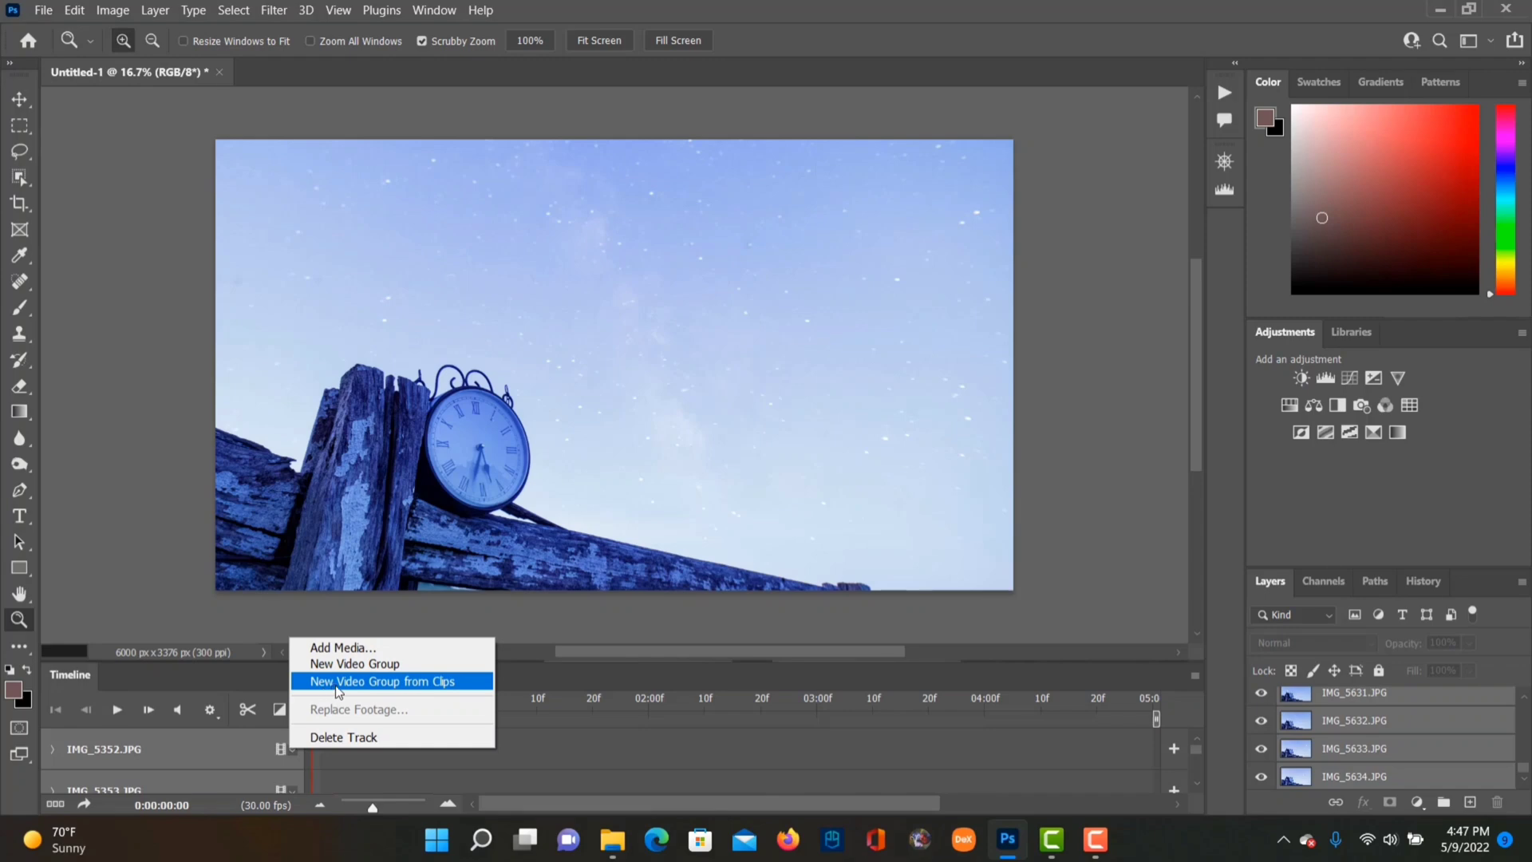
click(420, 684)
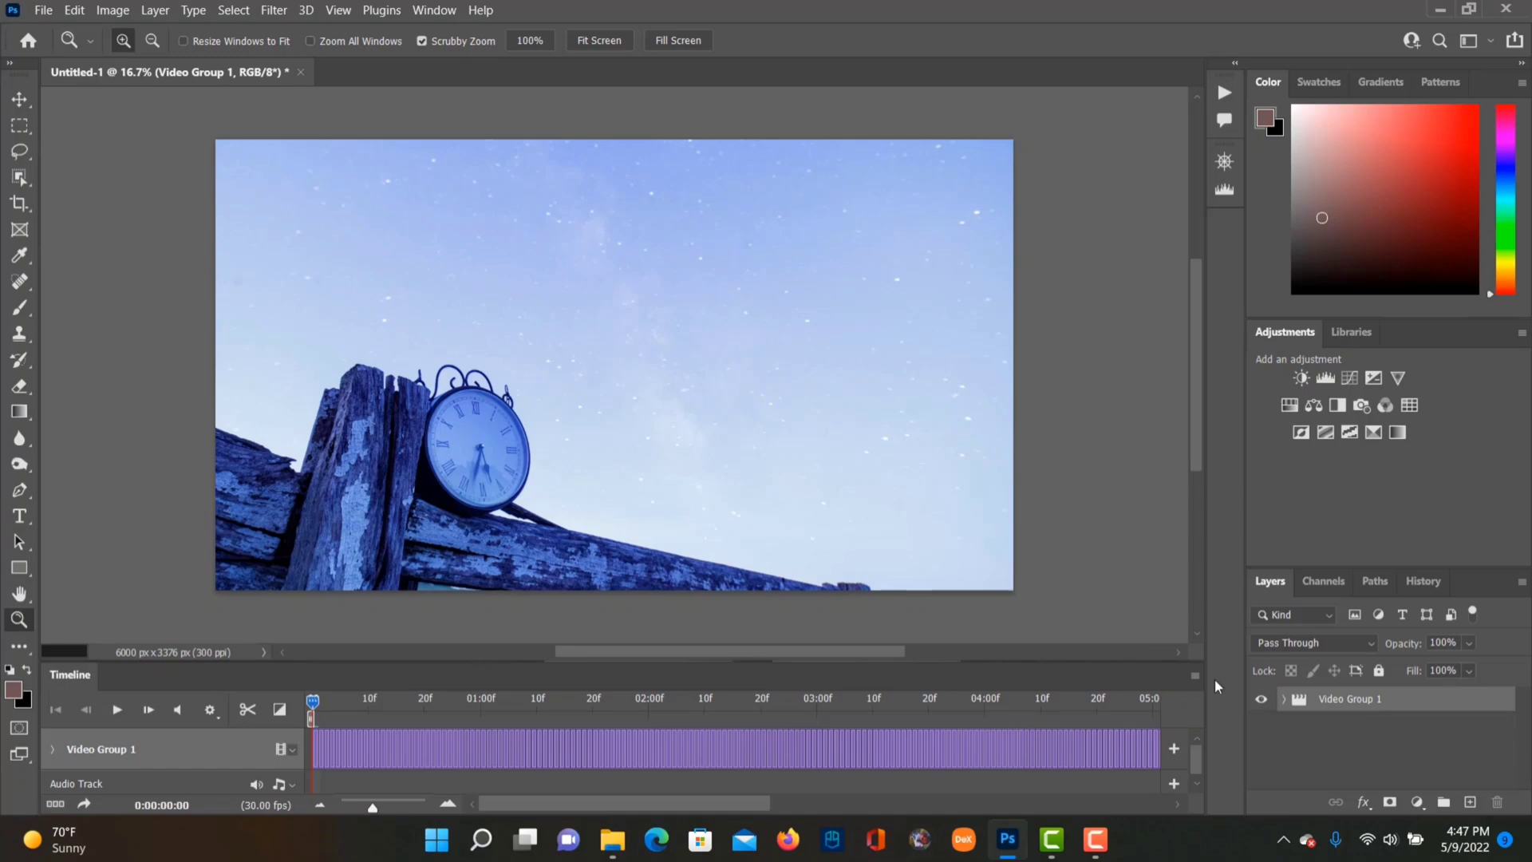
- Select all layers from IMG_5352 to IMG_5634 inside Video Group 1 and reverse their stacking order
click(1284, 701)
click(1405, 724)
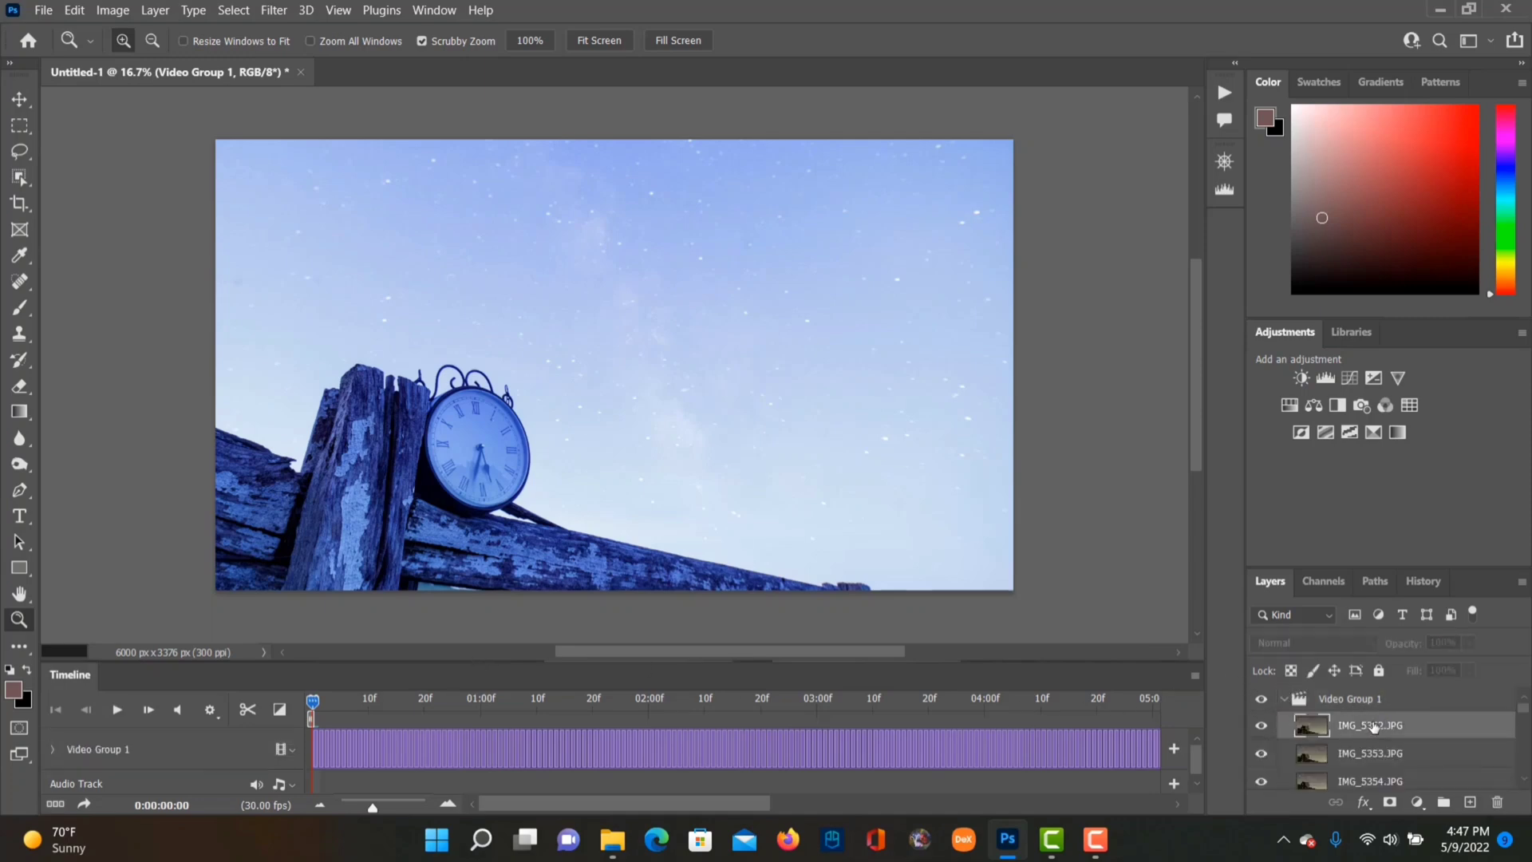
drag(1525, 712, 1525, 769)
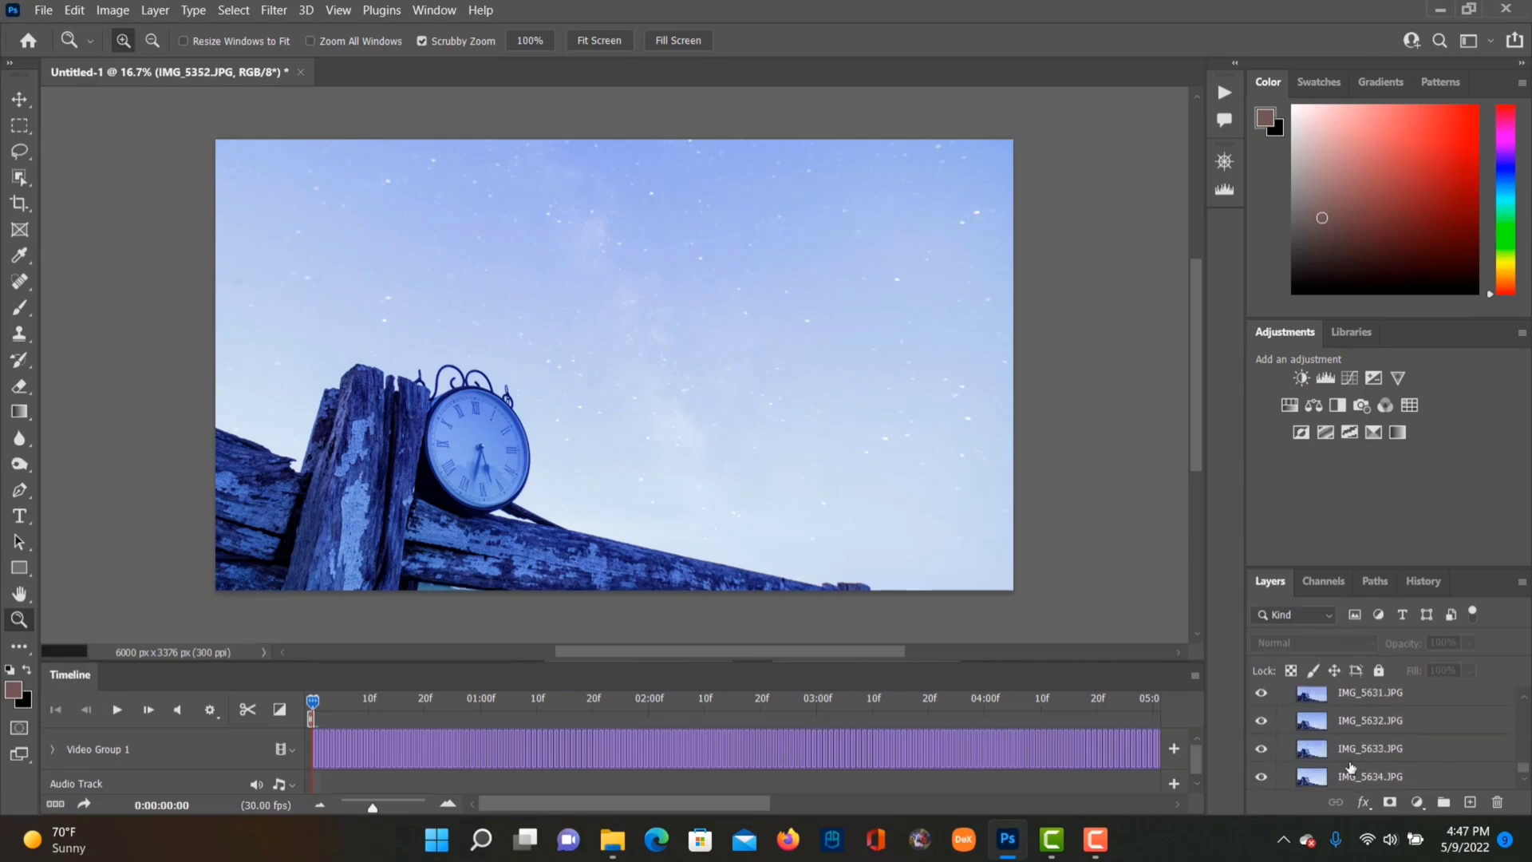
shift+click(1357, 776)
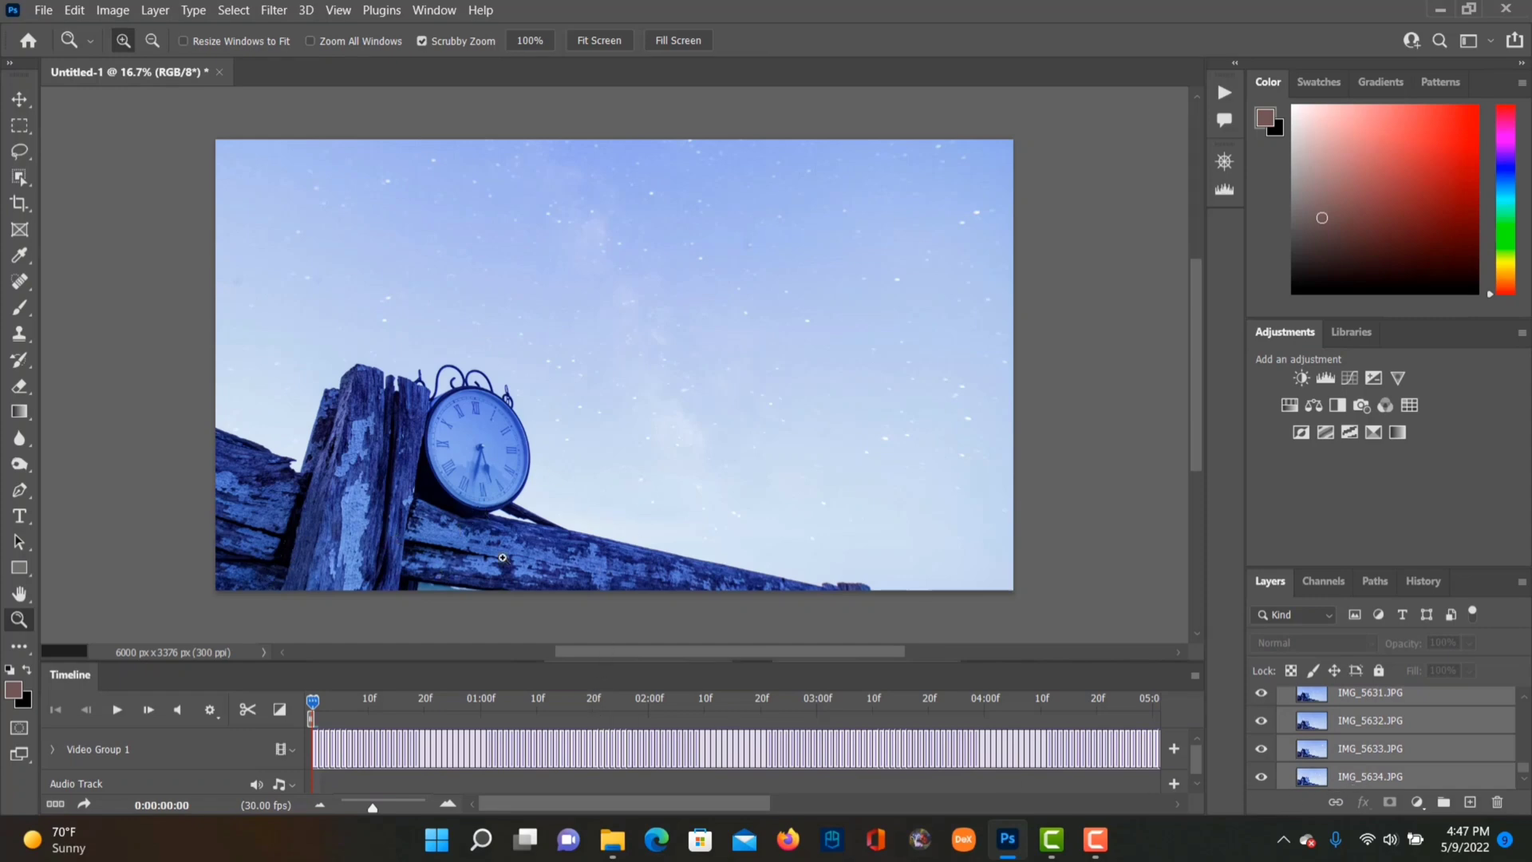
click(112, 11)
mouse_move(152, 10)
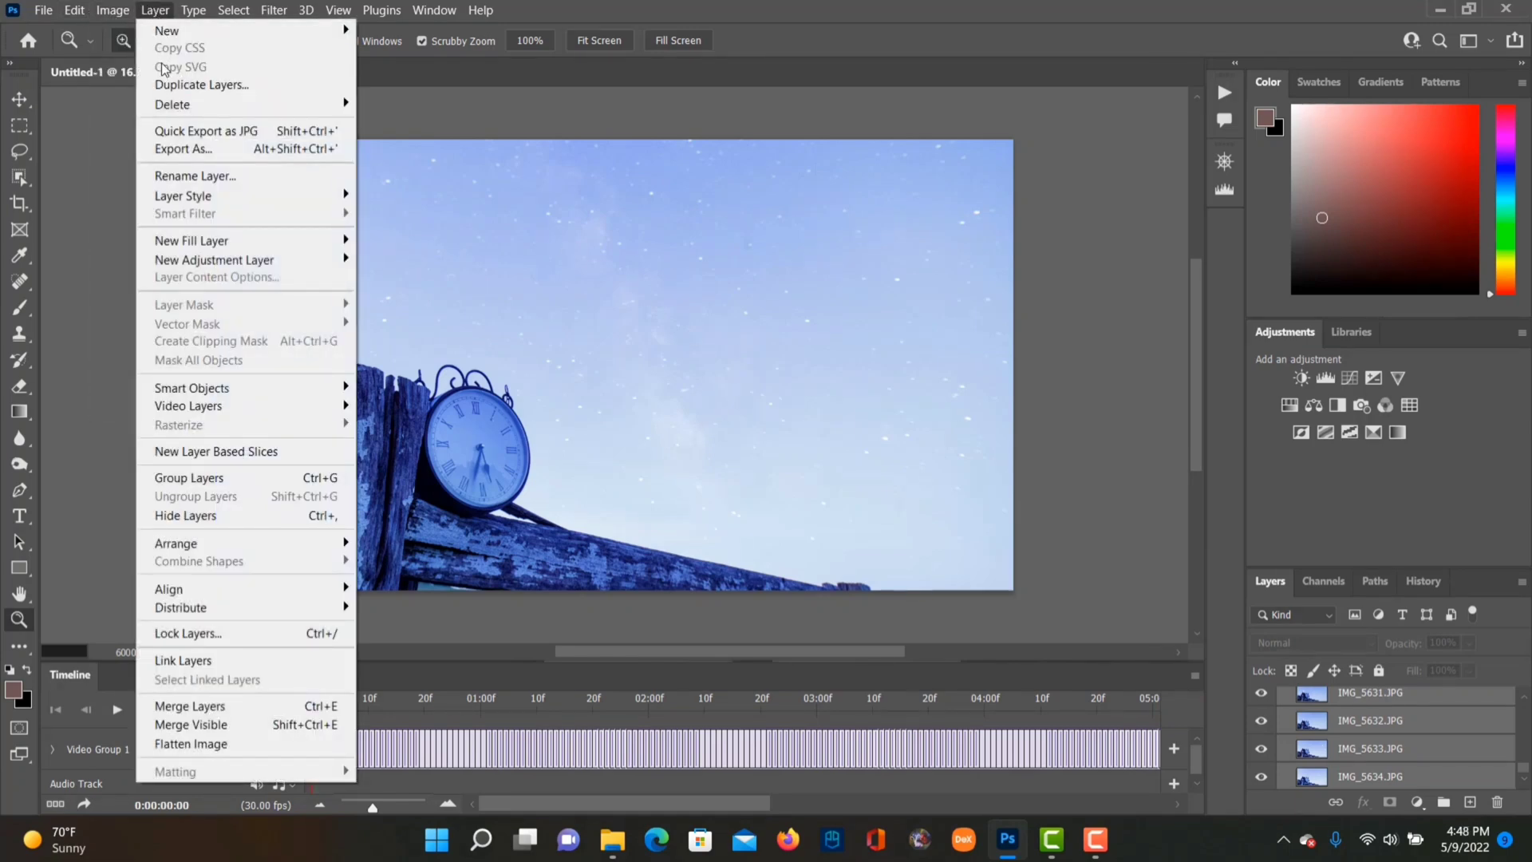
mouse_move(255, 549)
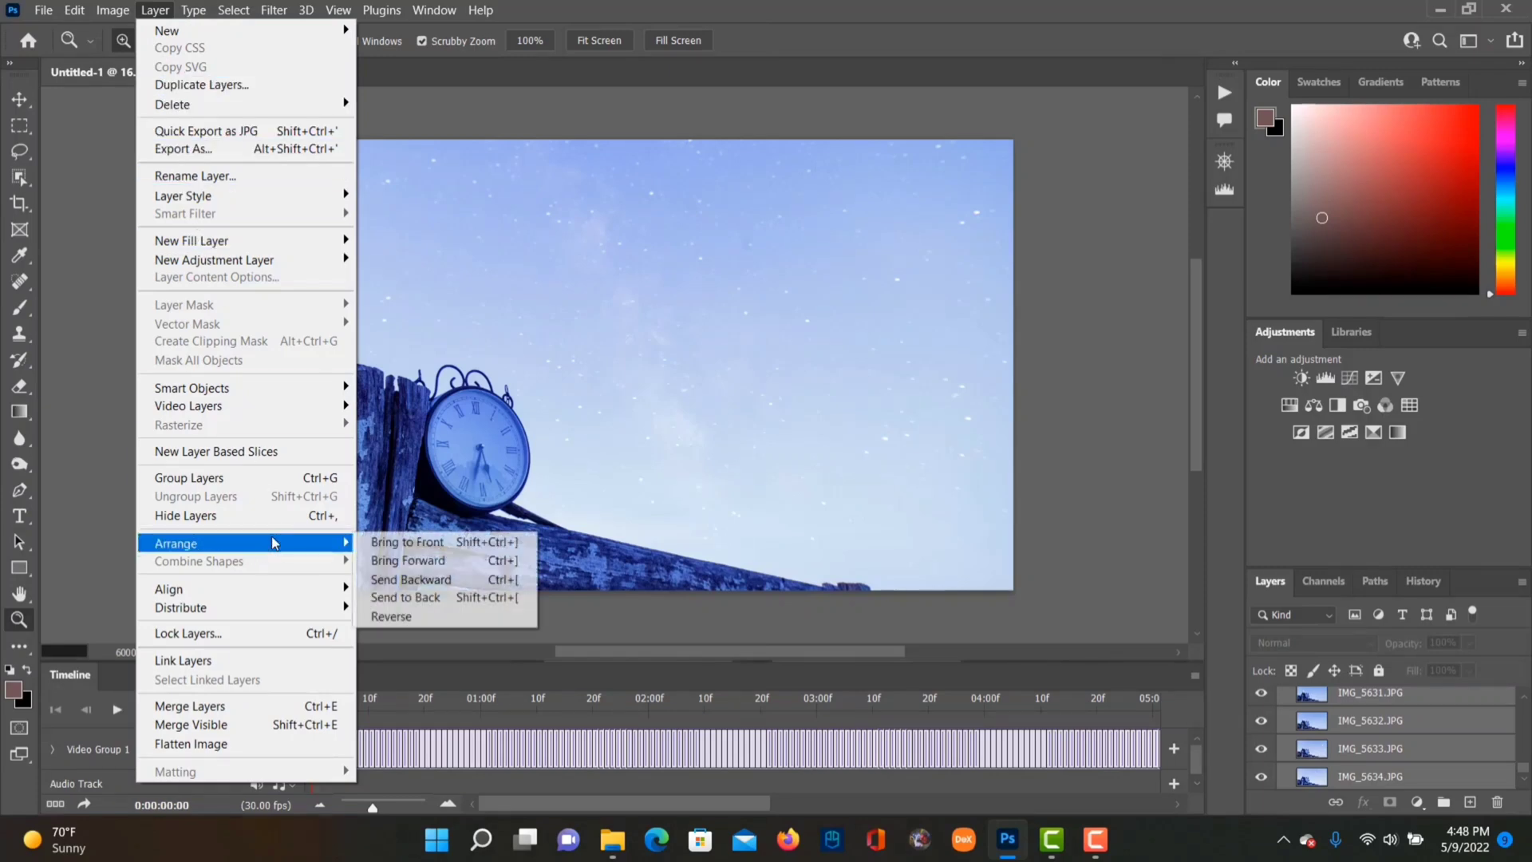
click(433, 619)
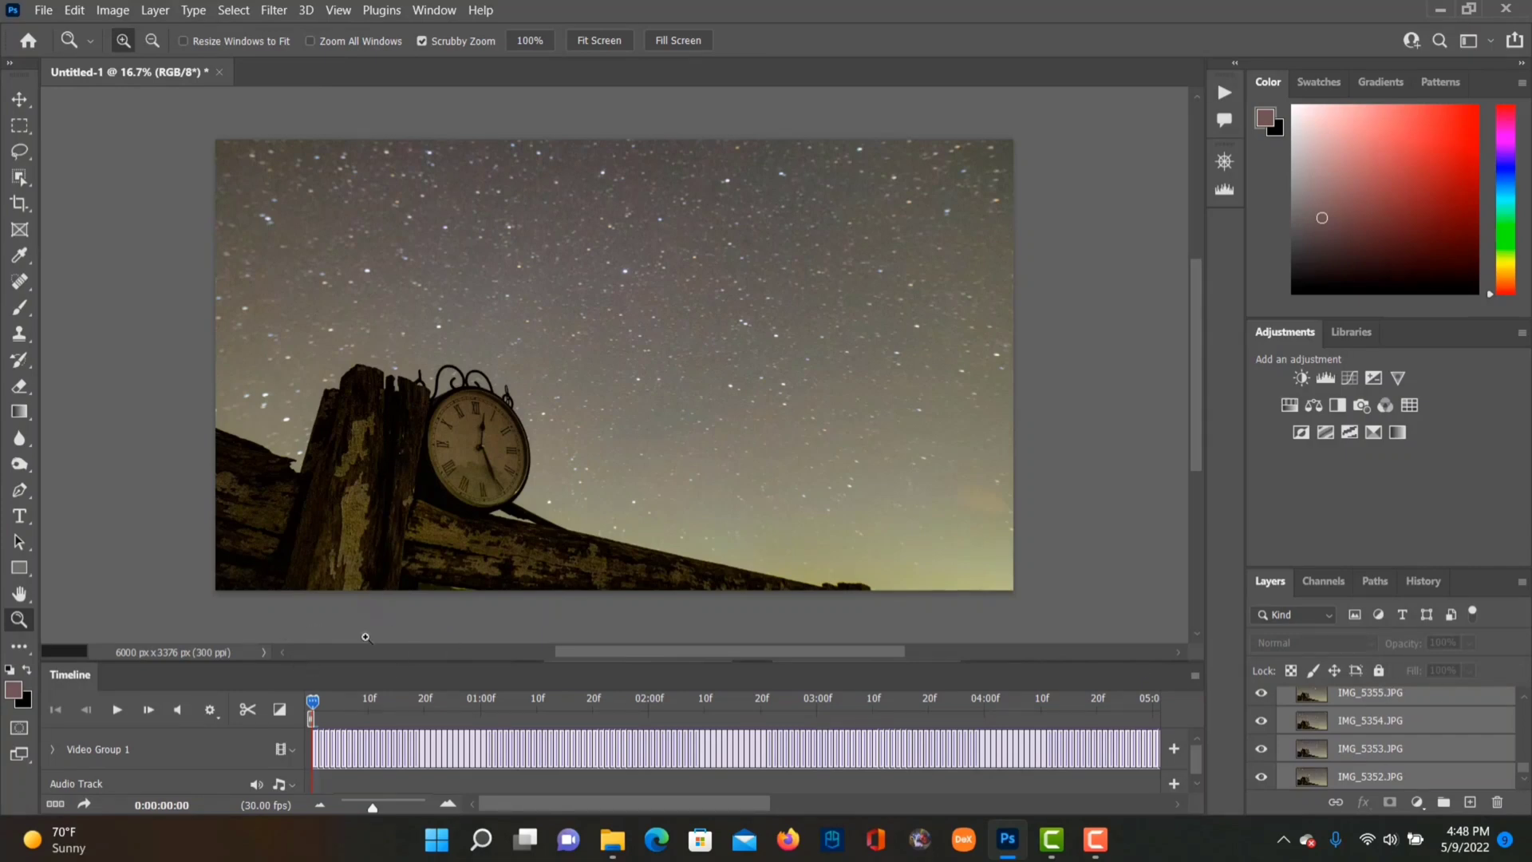
- Open Render Video, name the output ClockTimelapse(Forvideo) and choose the H.264 format
click(43, 9)
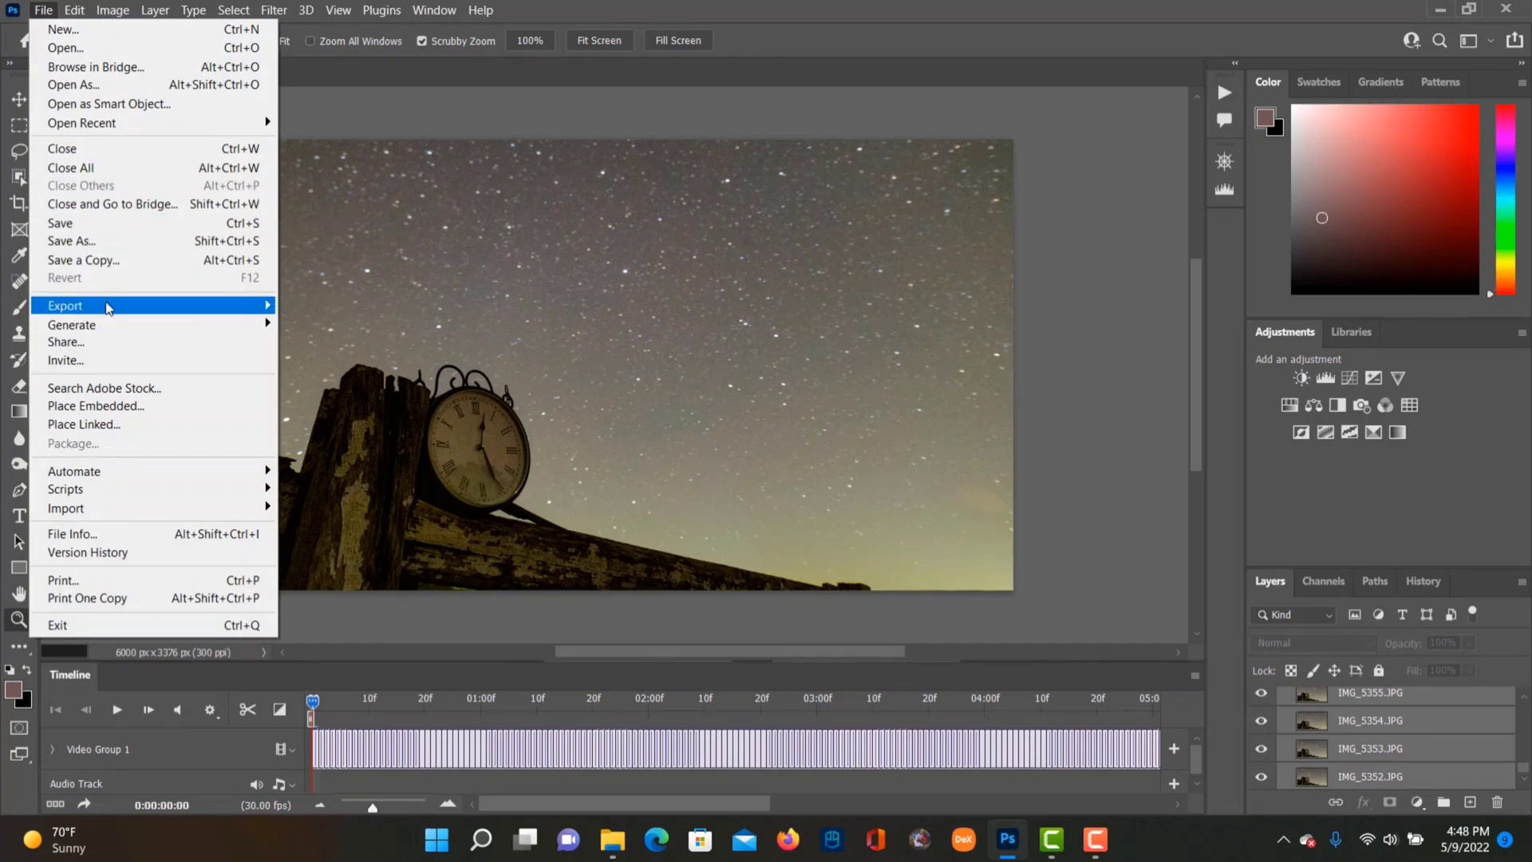
mouse_move(109, 308)
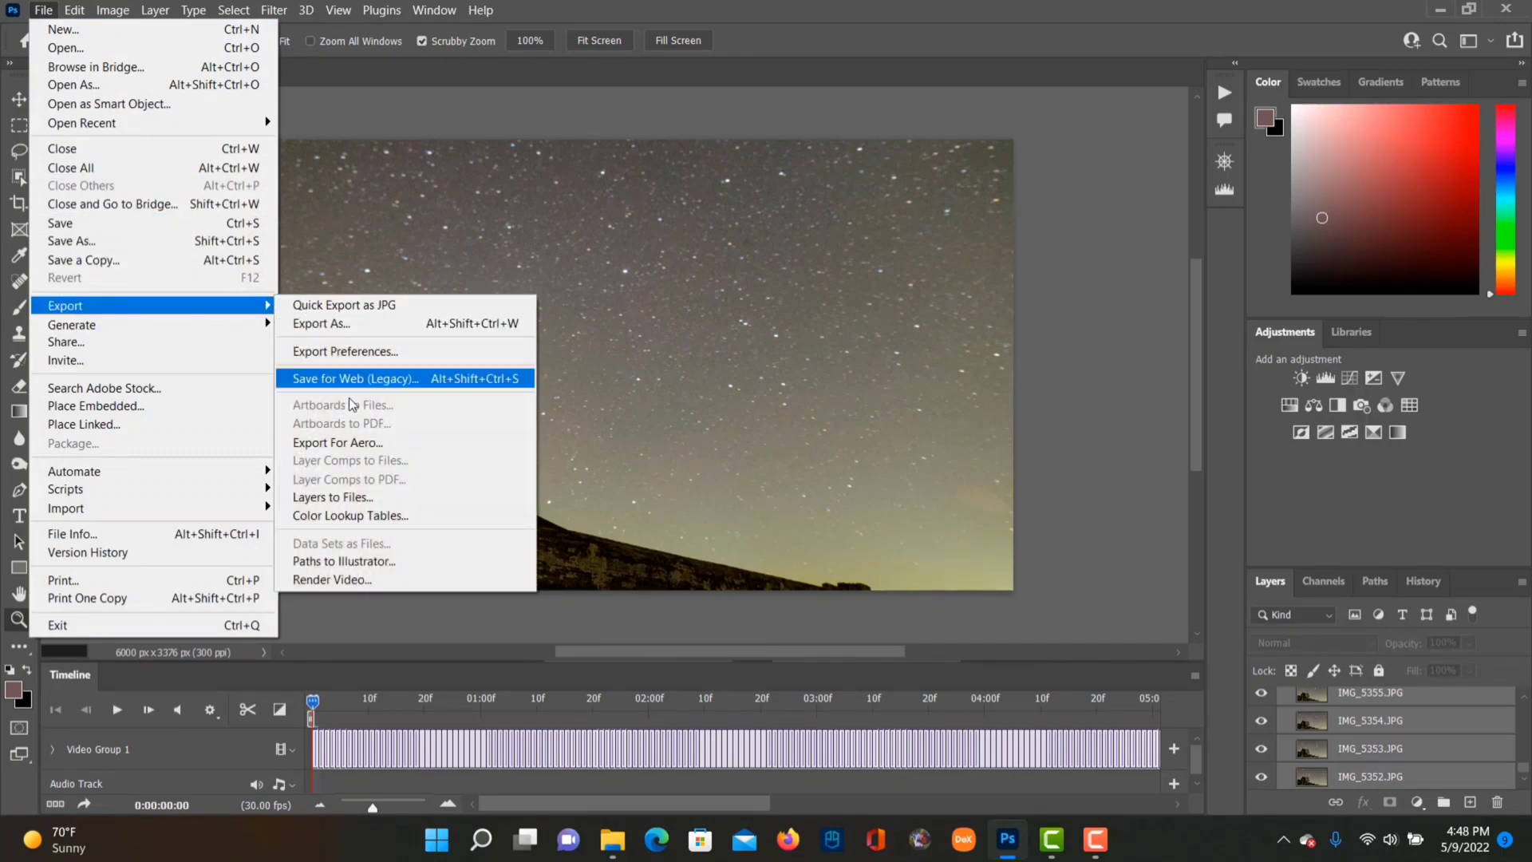
click(372, 581)
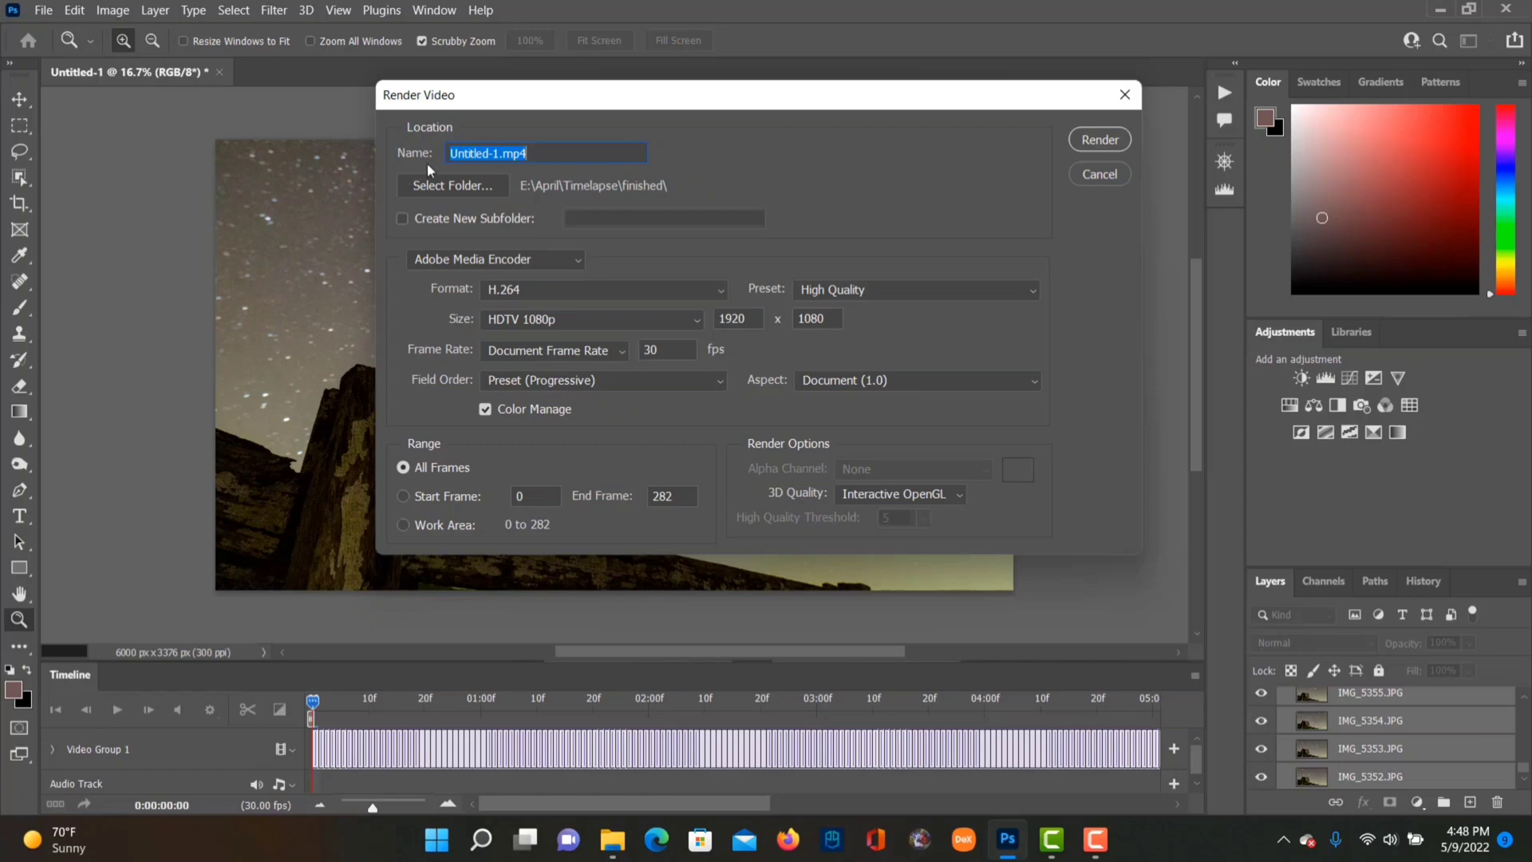
text(ClockTimelapse(Forvideo)
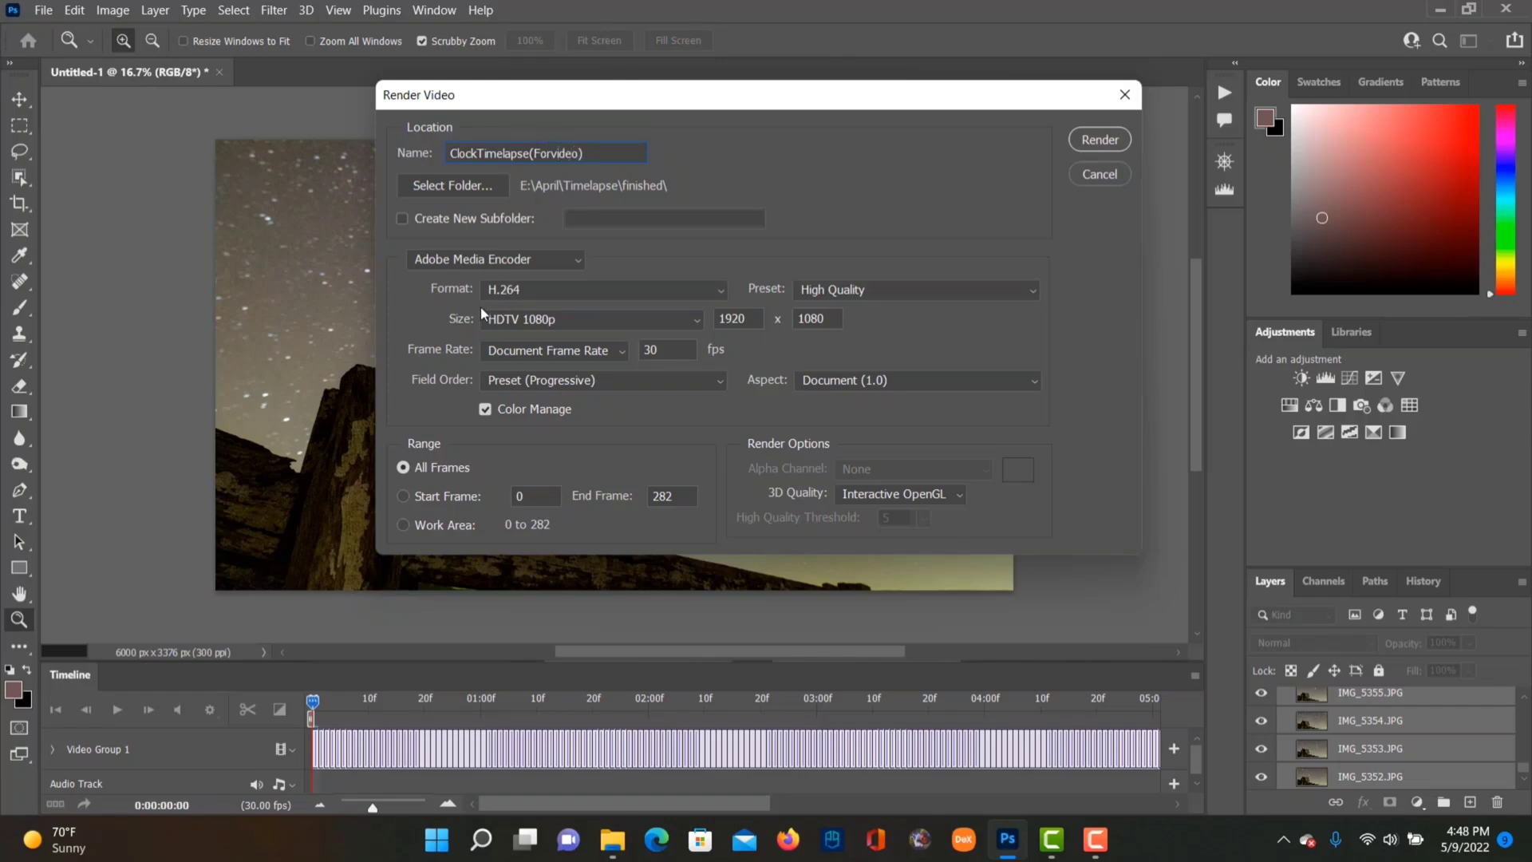
click(721, 286)
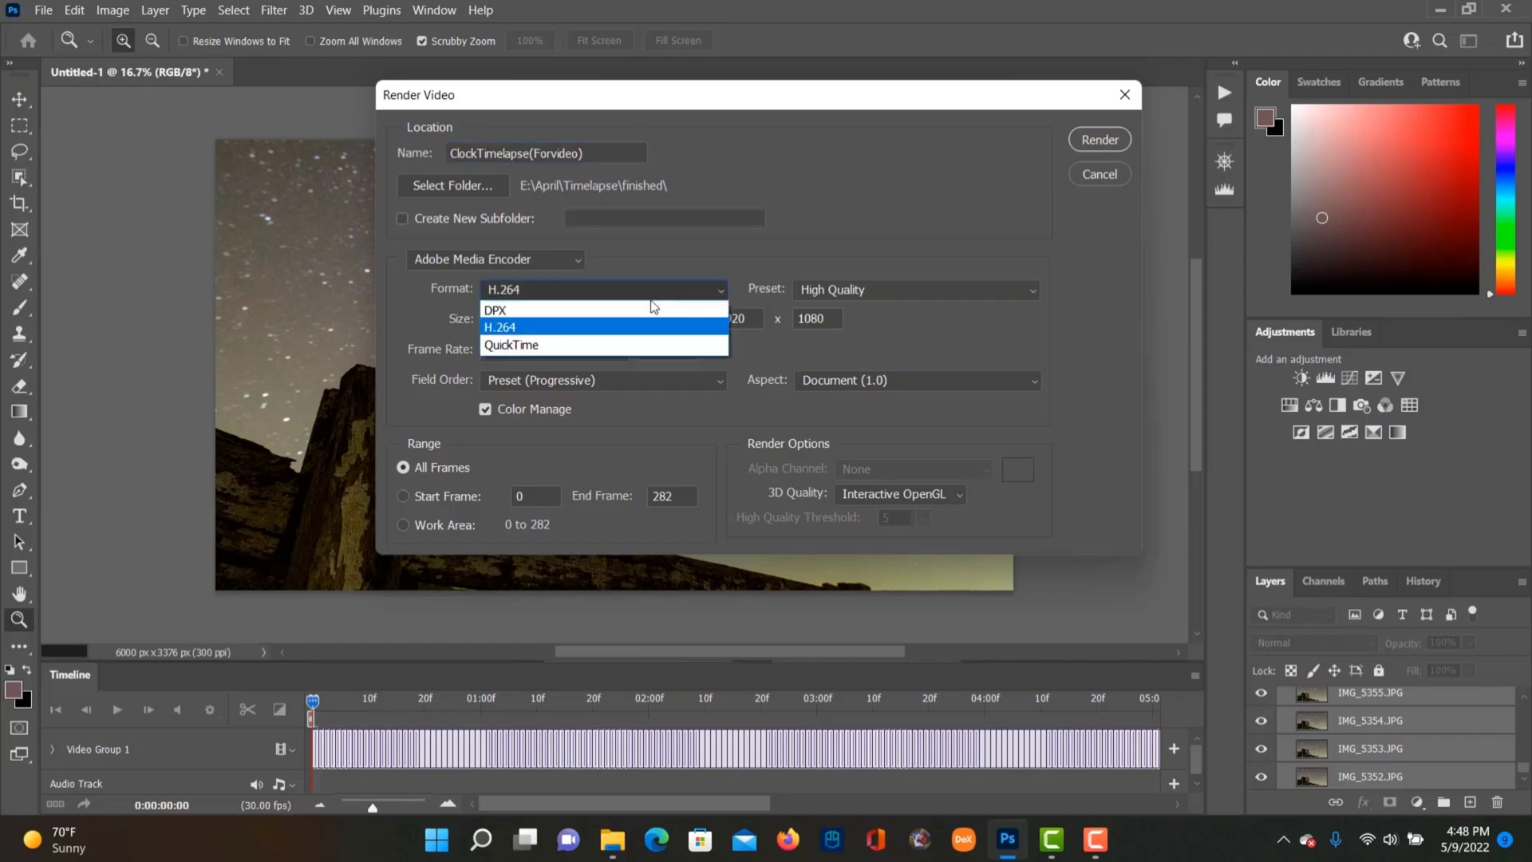
click(514, 326)
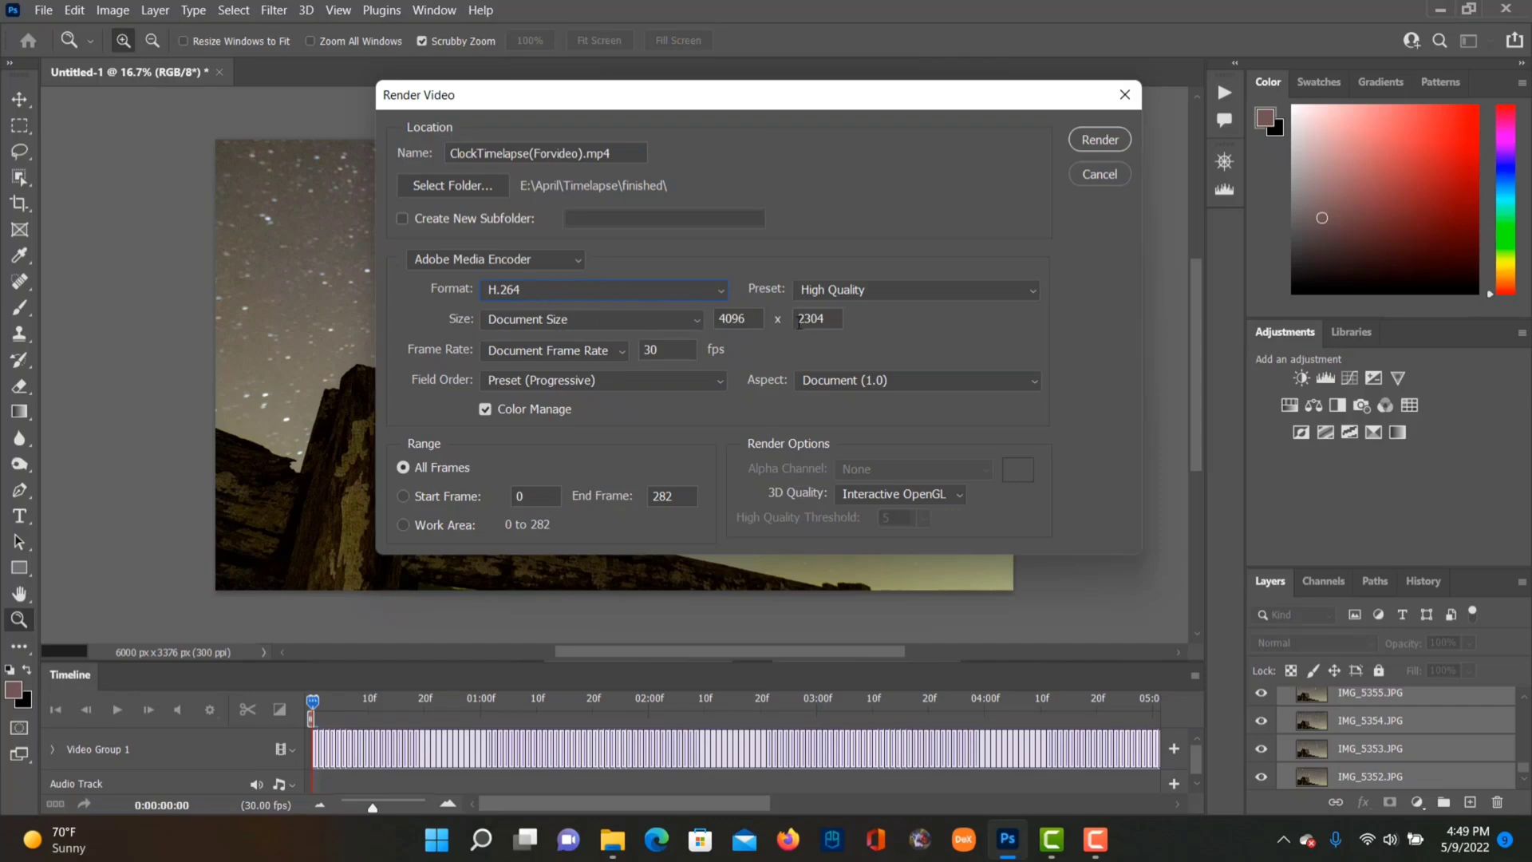
- Set the render size to HDTV 1080p and the frame rate to 24 fps, and render the video
click(695, 323)
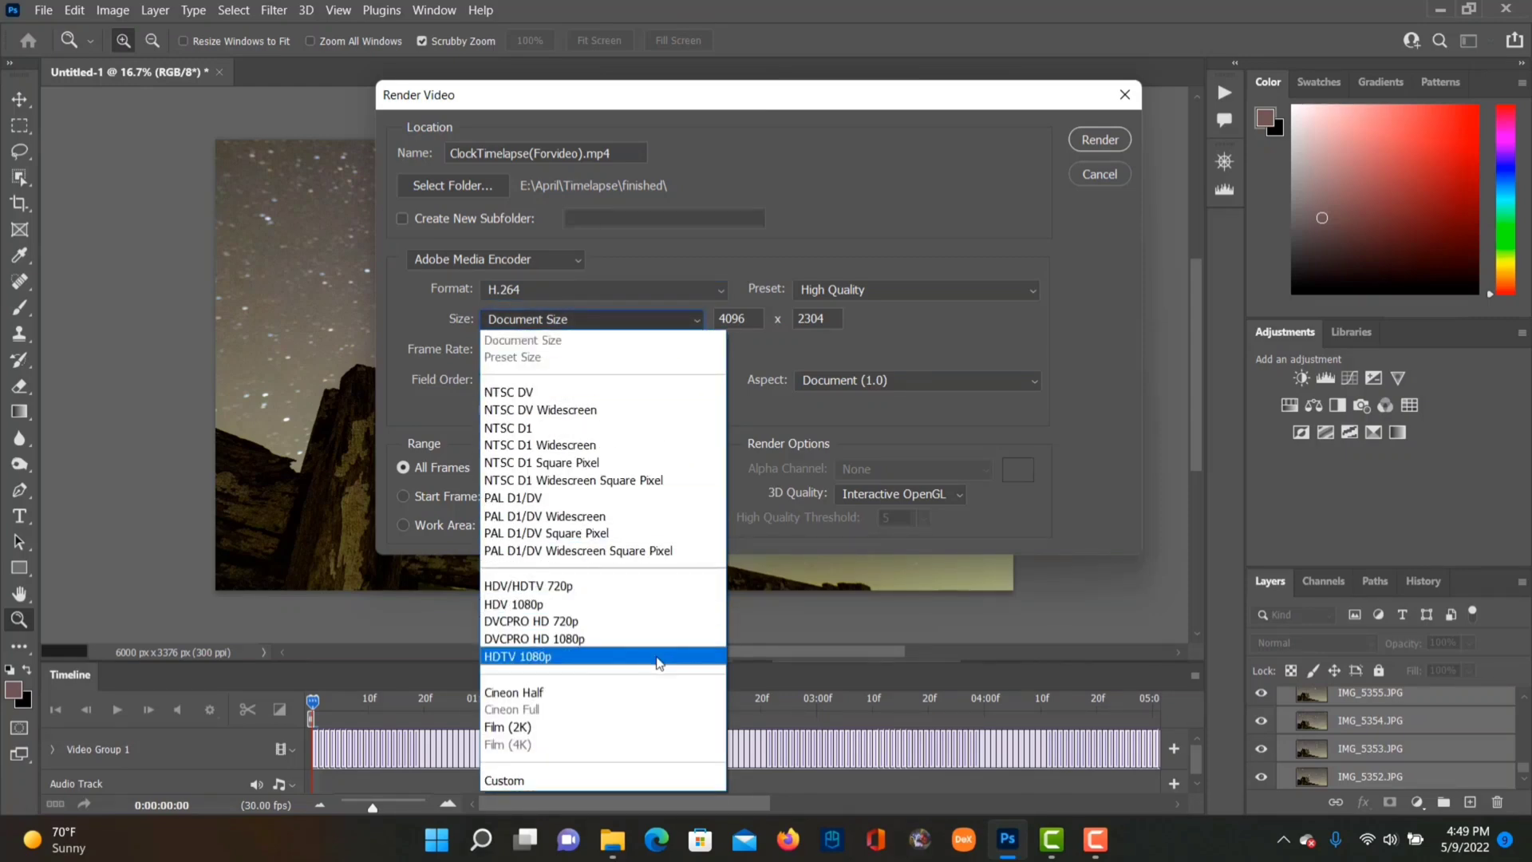
click(546, 657)
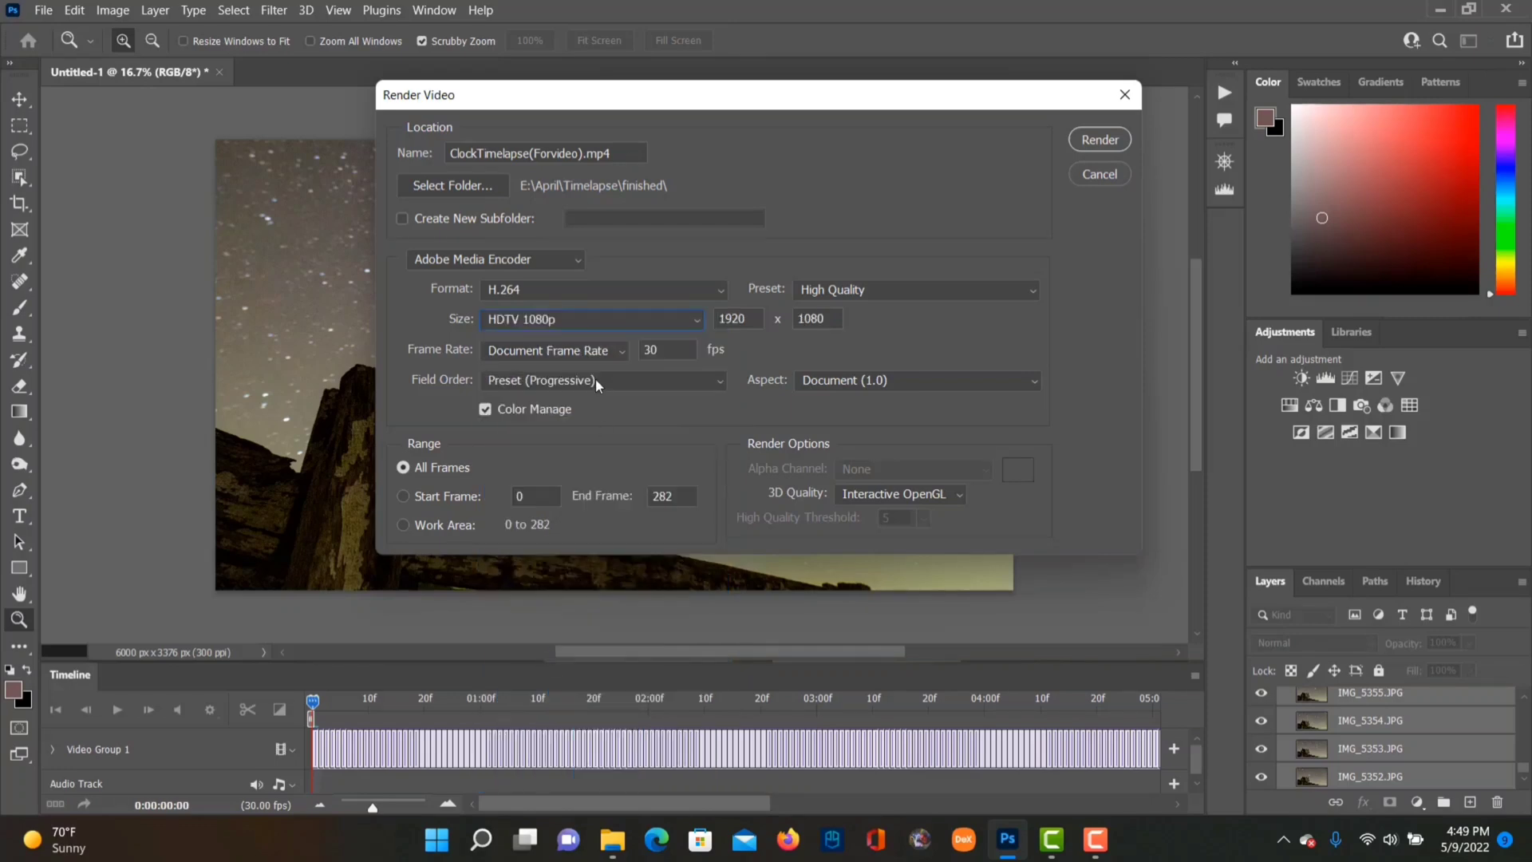
text(24)
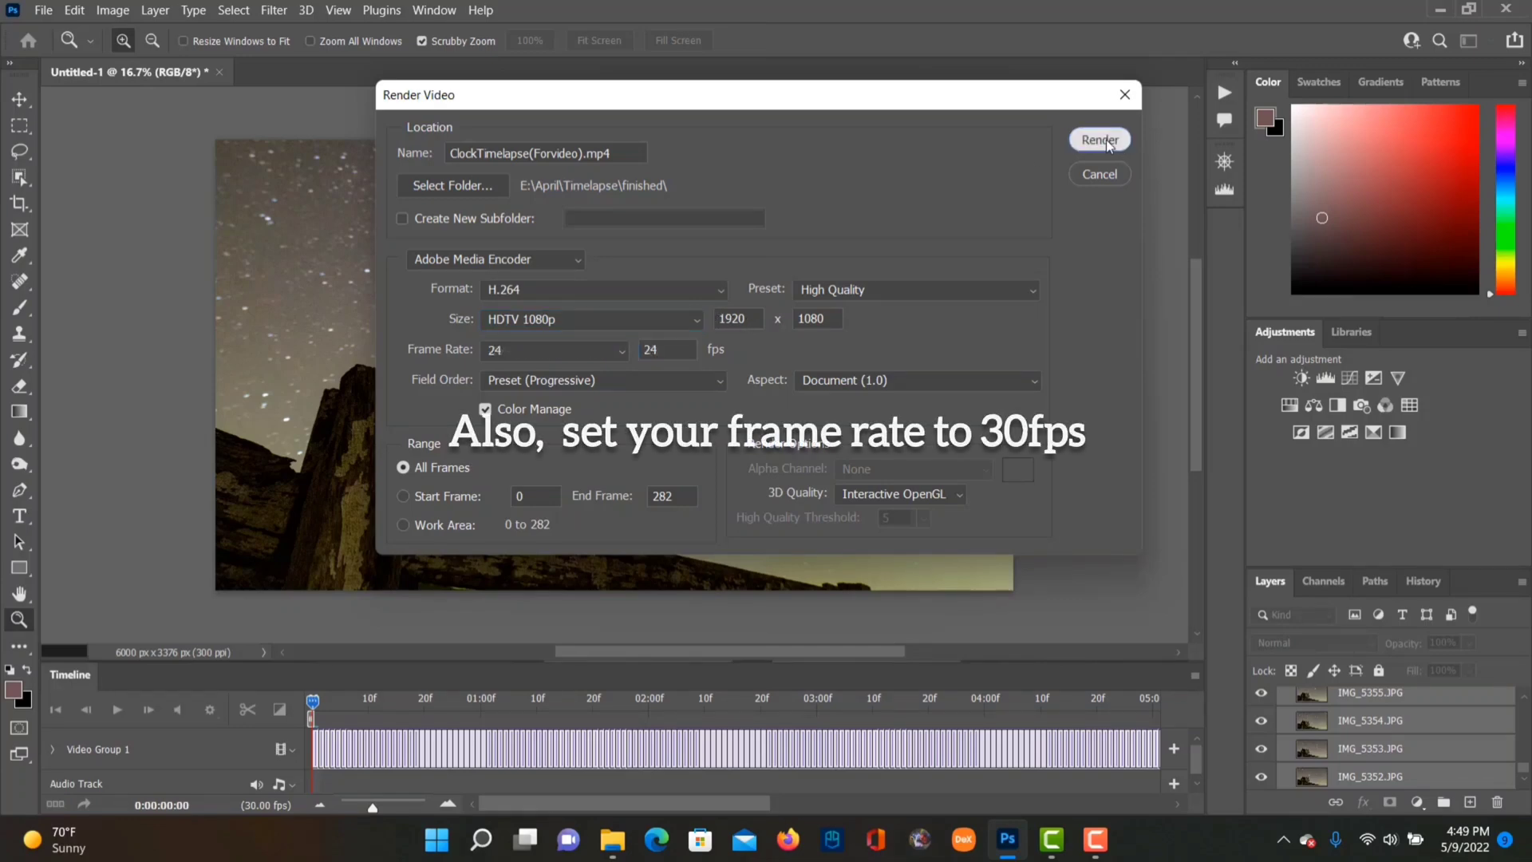
key(Escape)
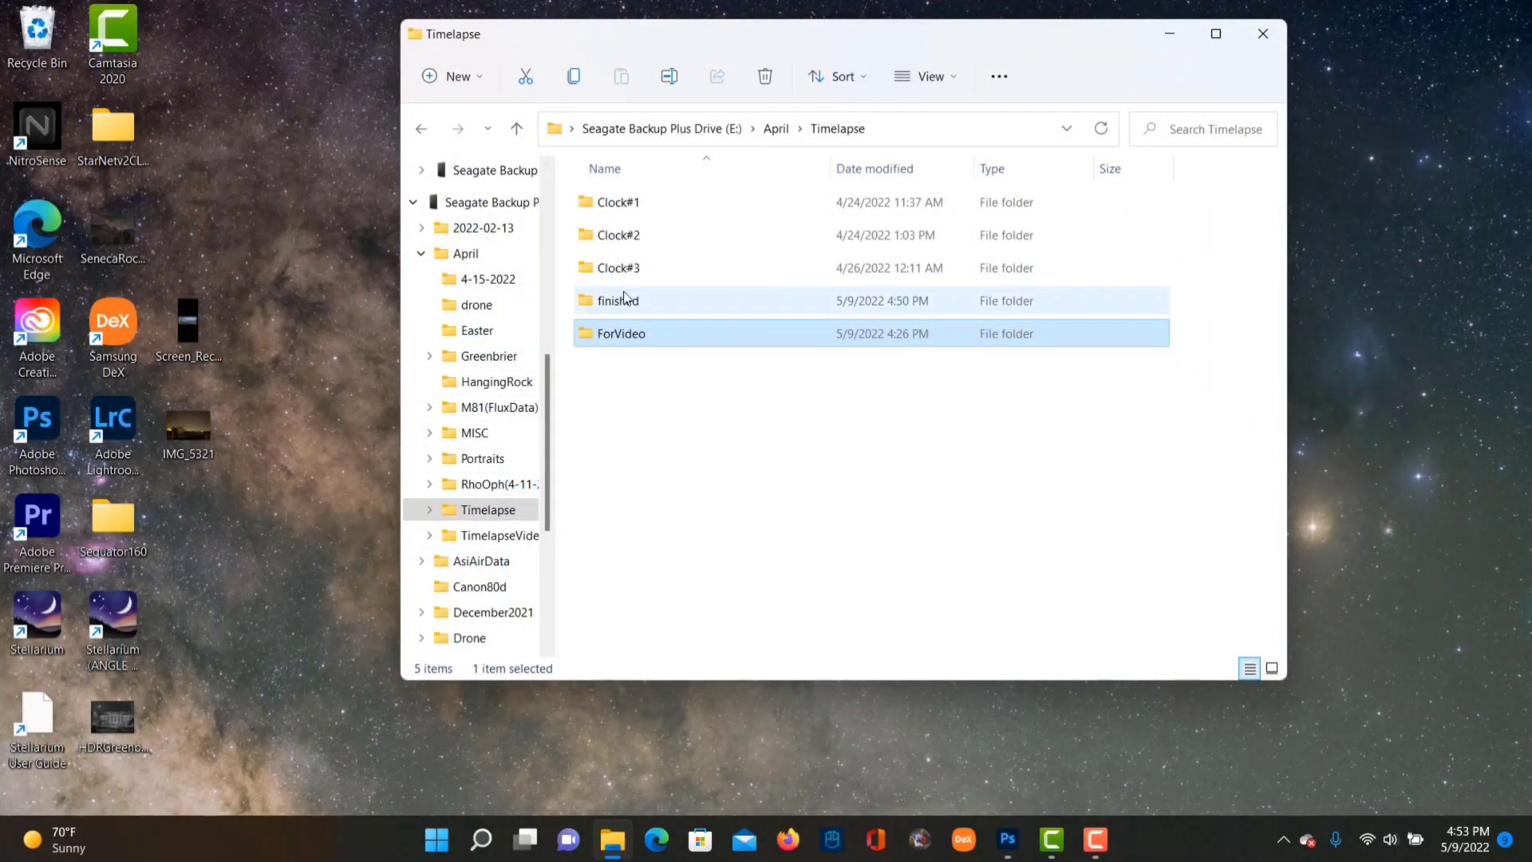
- Switch to File Explorer, open the finished folder inside Timelapse and open the MilkywayFenceClock#1 video
double_click(625, 298)
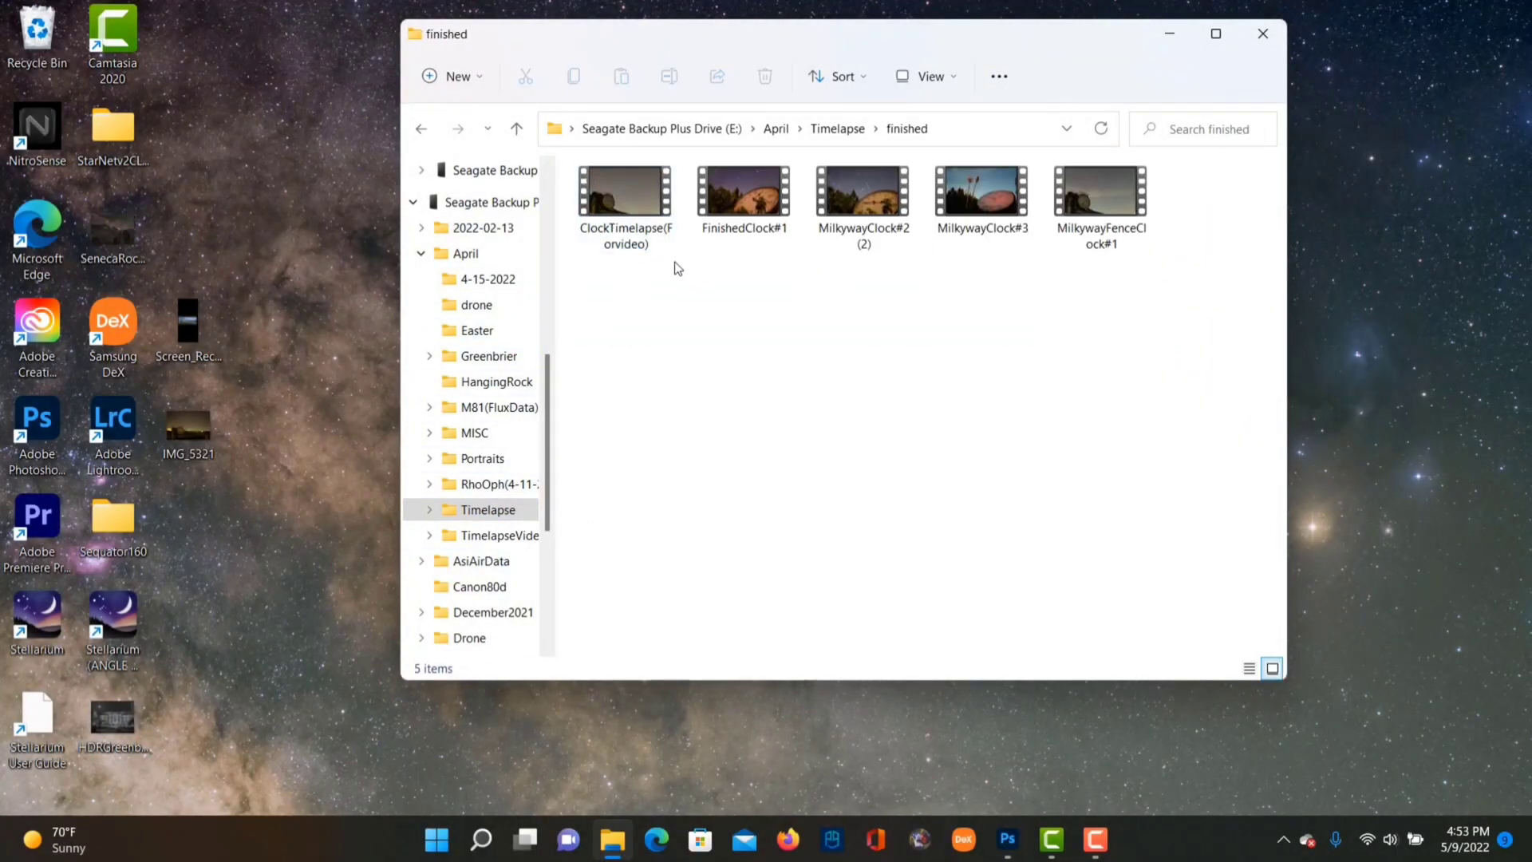
click(669, 253)
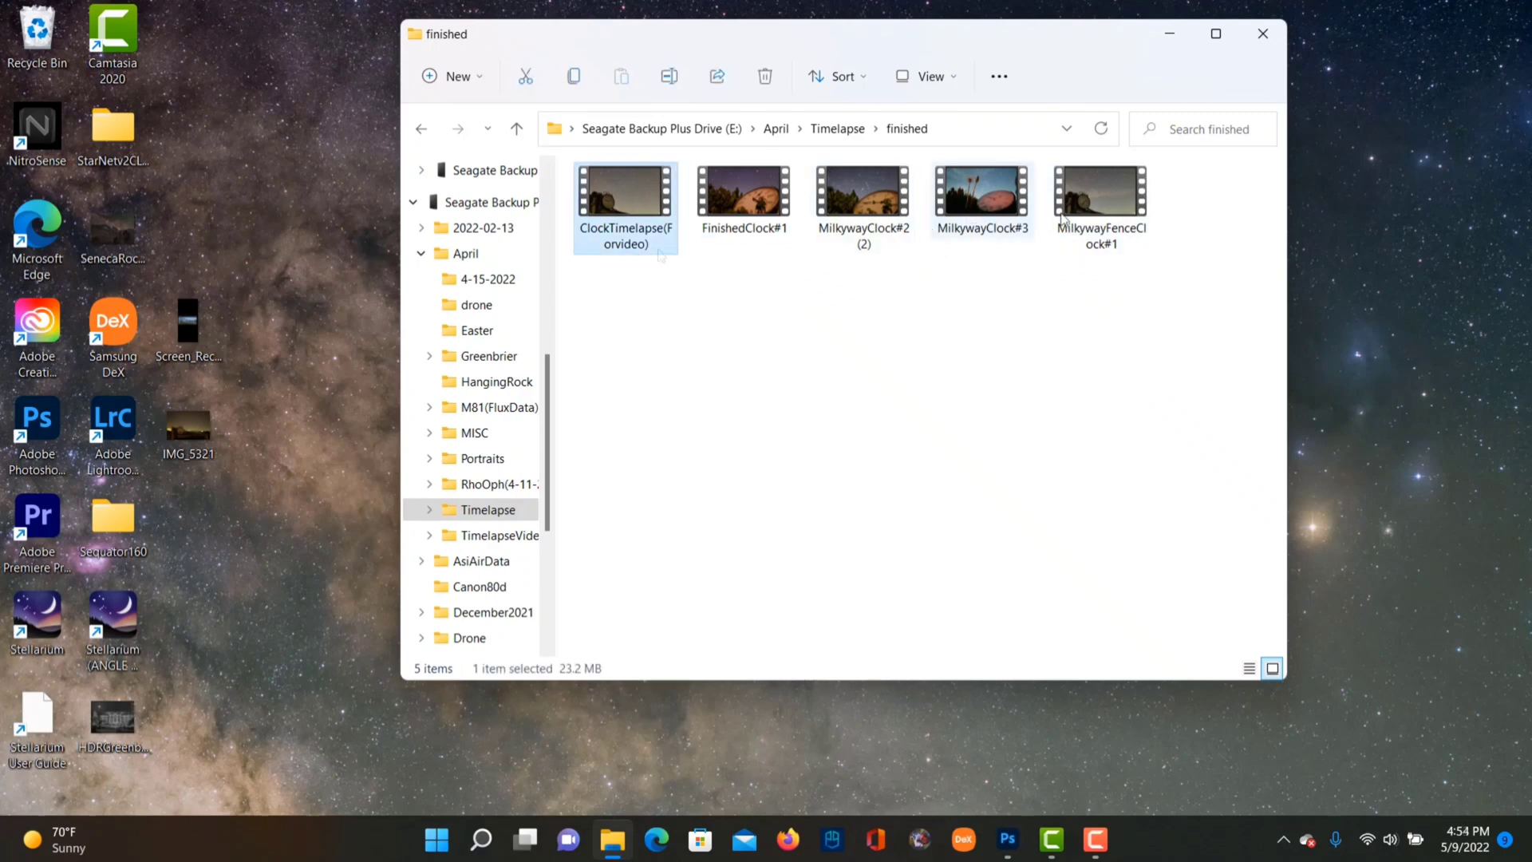
double_click(1111, 209)
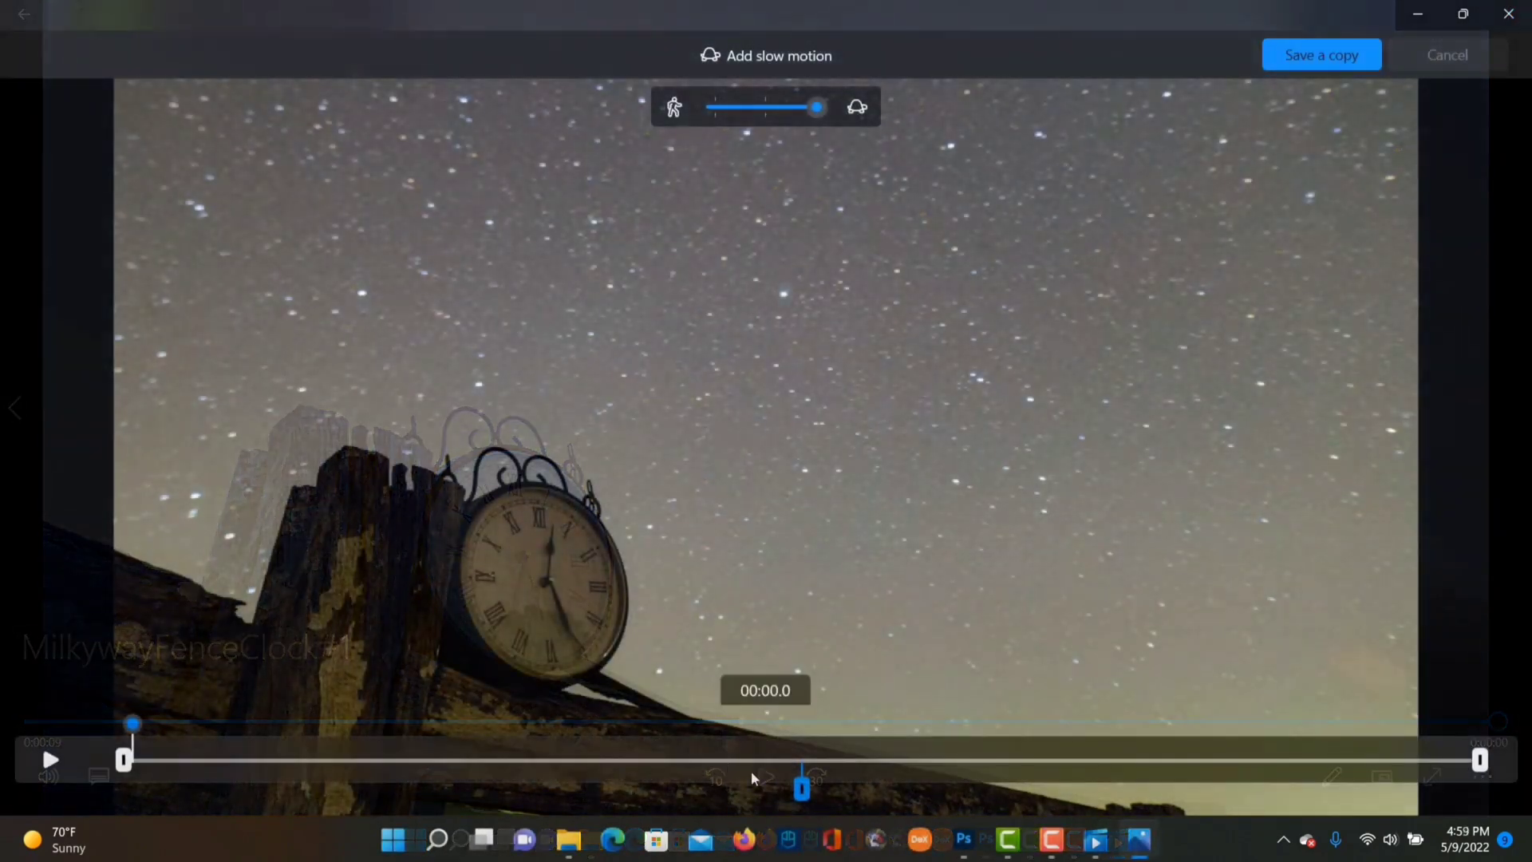
- Set the slow-motion speed to the middle level and extend the slowed range over the entire clip
drag(817, 108, 772, 144)
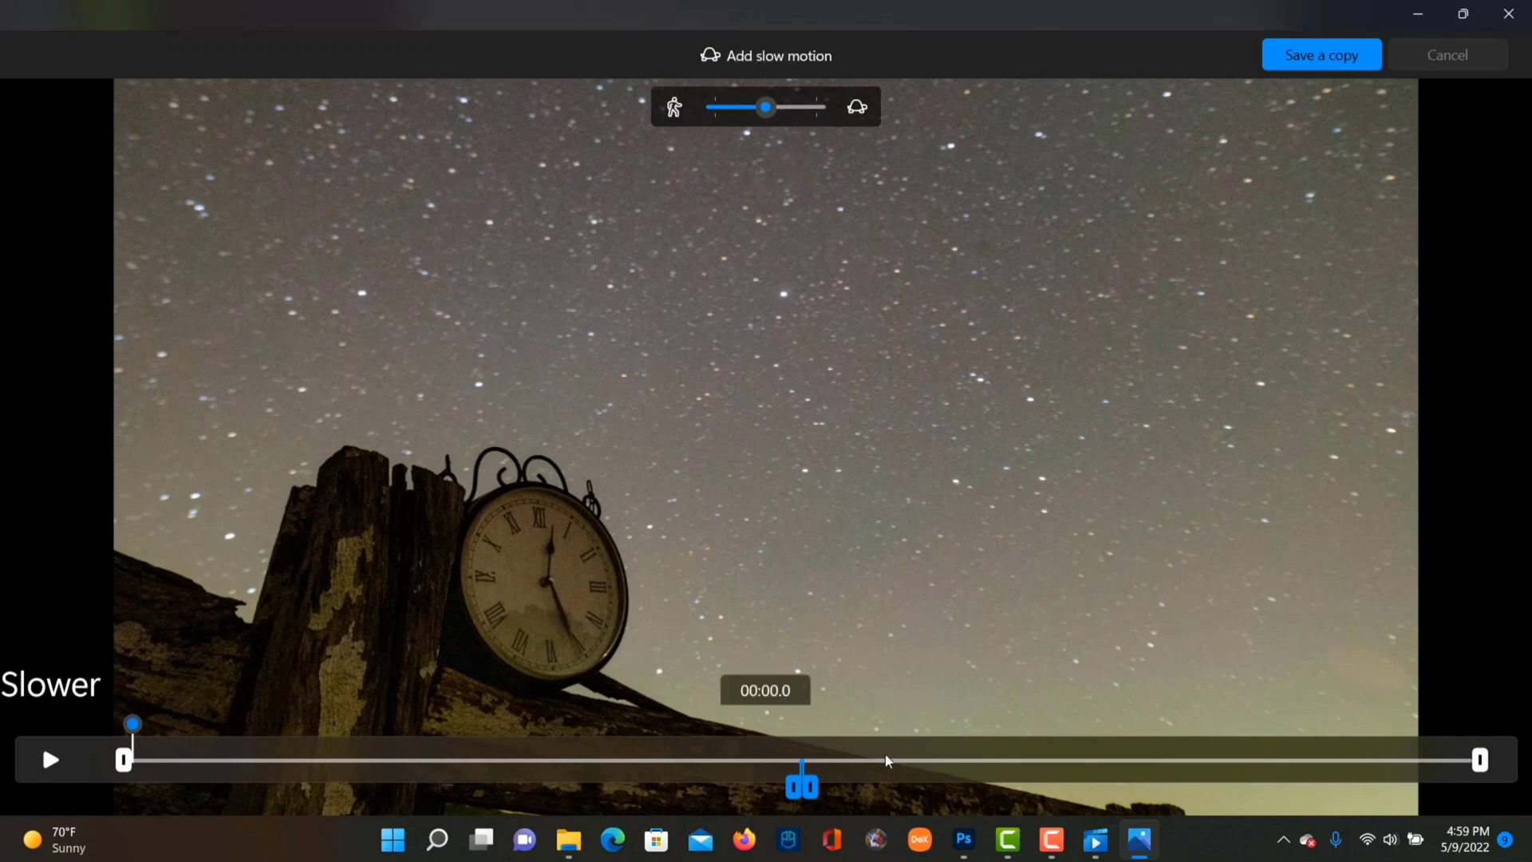
drag(813, 788, 1480, 788)
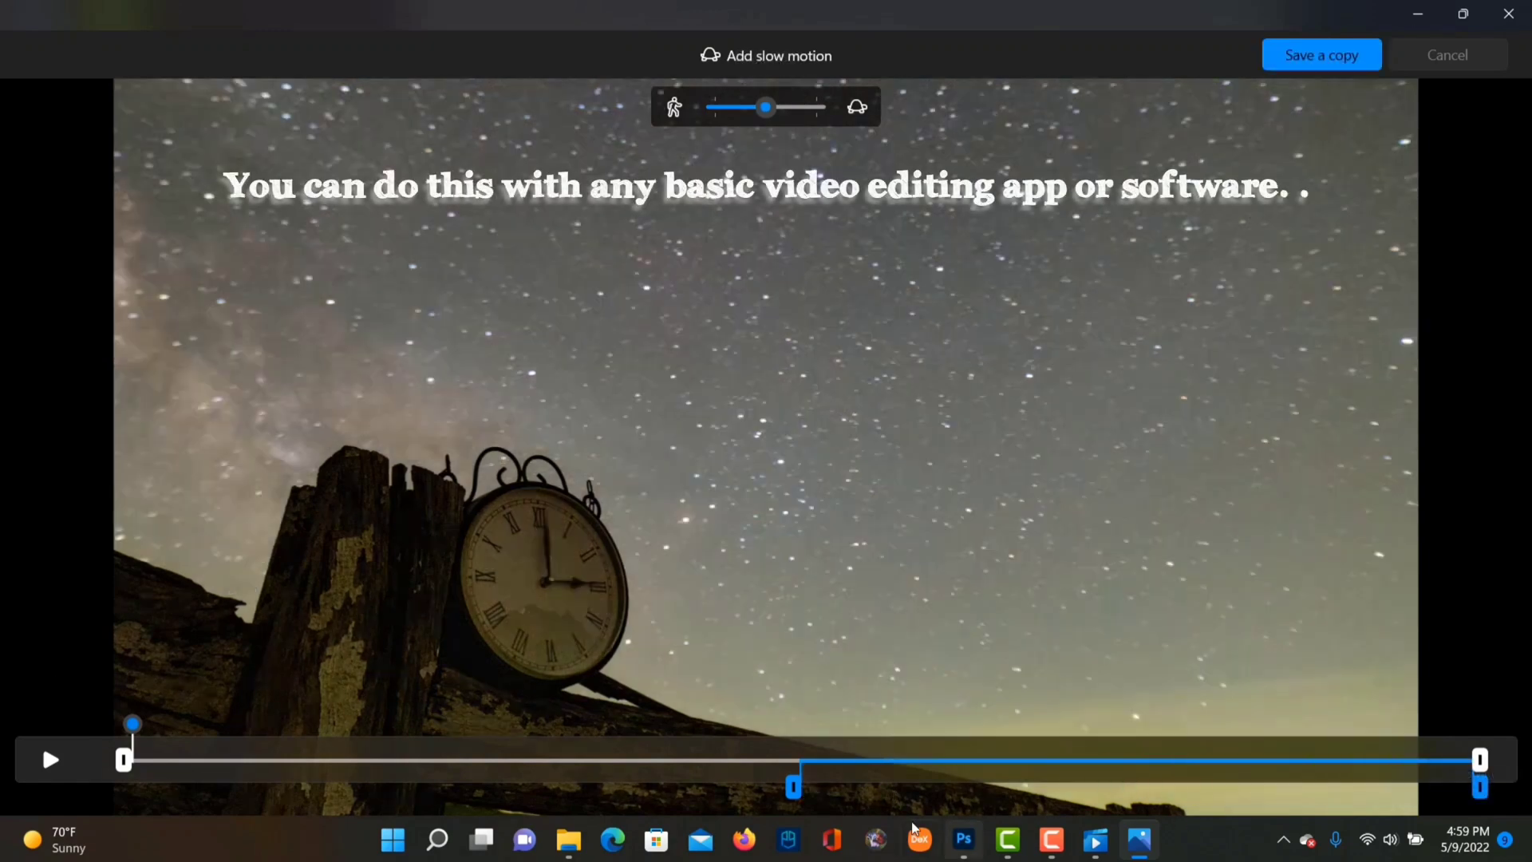
drag(793, 788, 290, 788)
drag(266, 849, 110, 831)
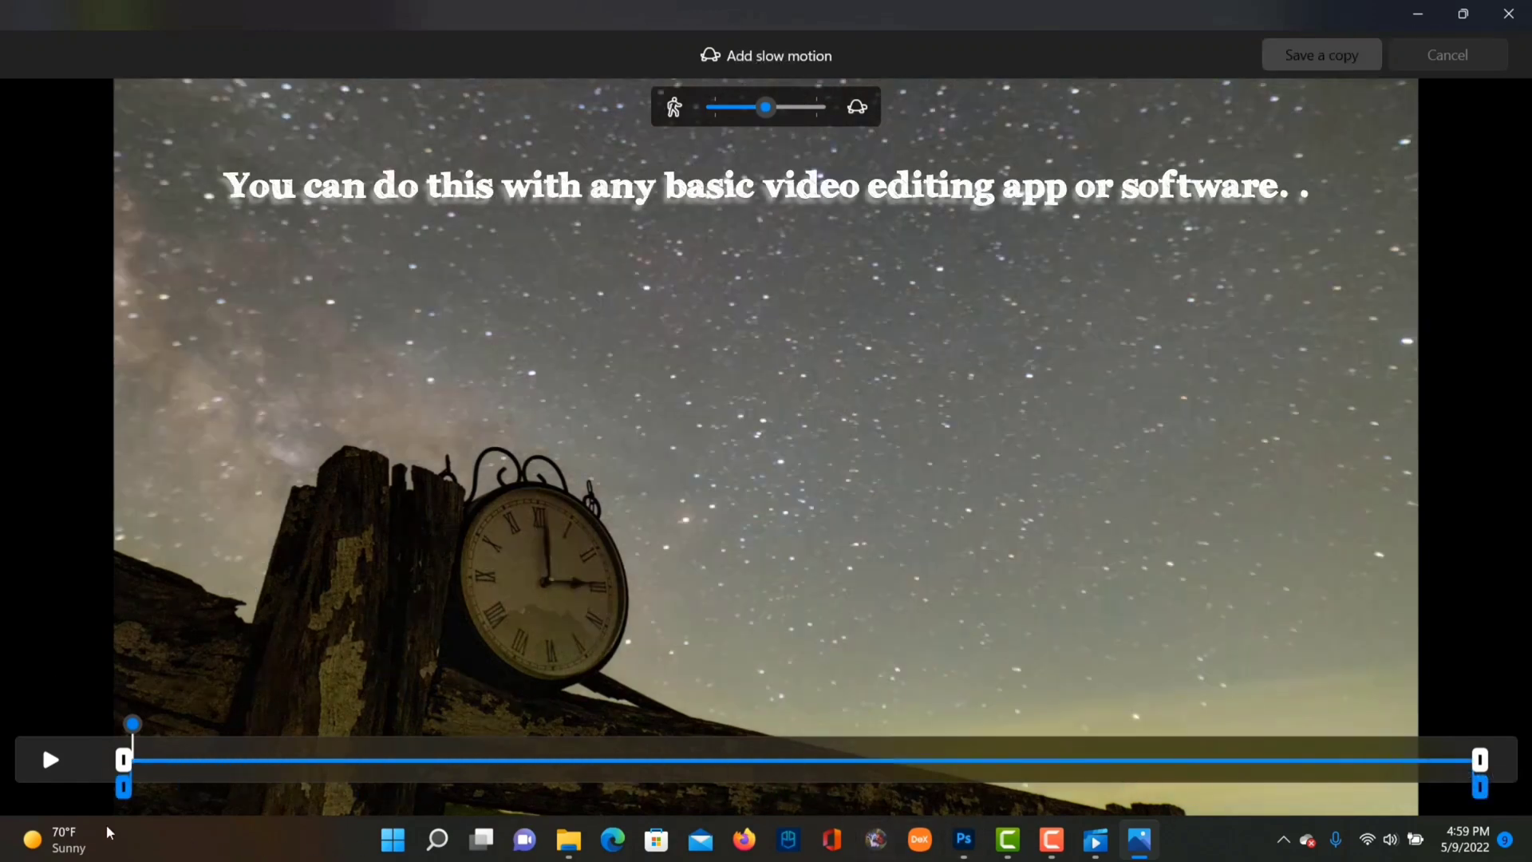
- Preview the slowed clip, save it as a copy and close the finished folder window
click(48, 762)
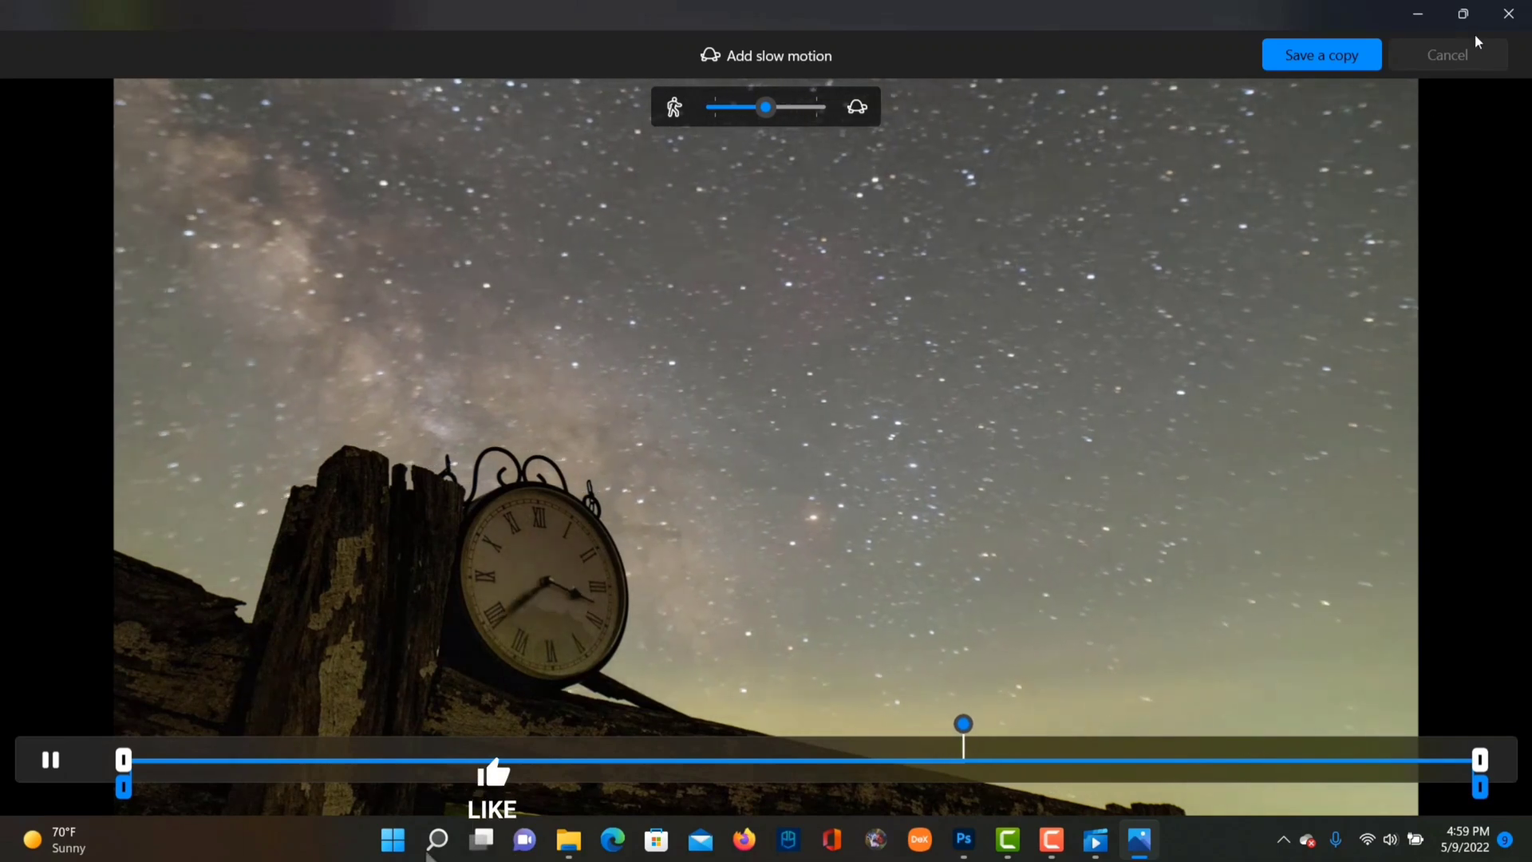
click(1340, 56)
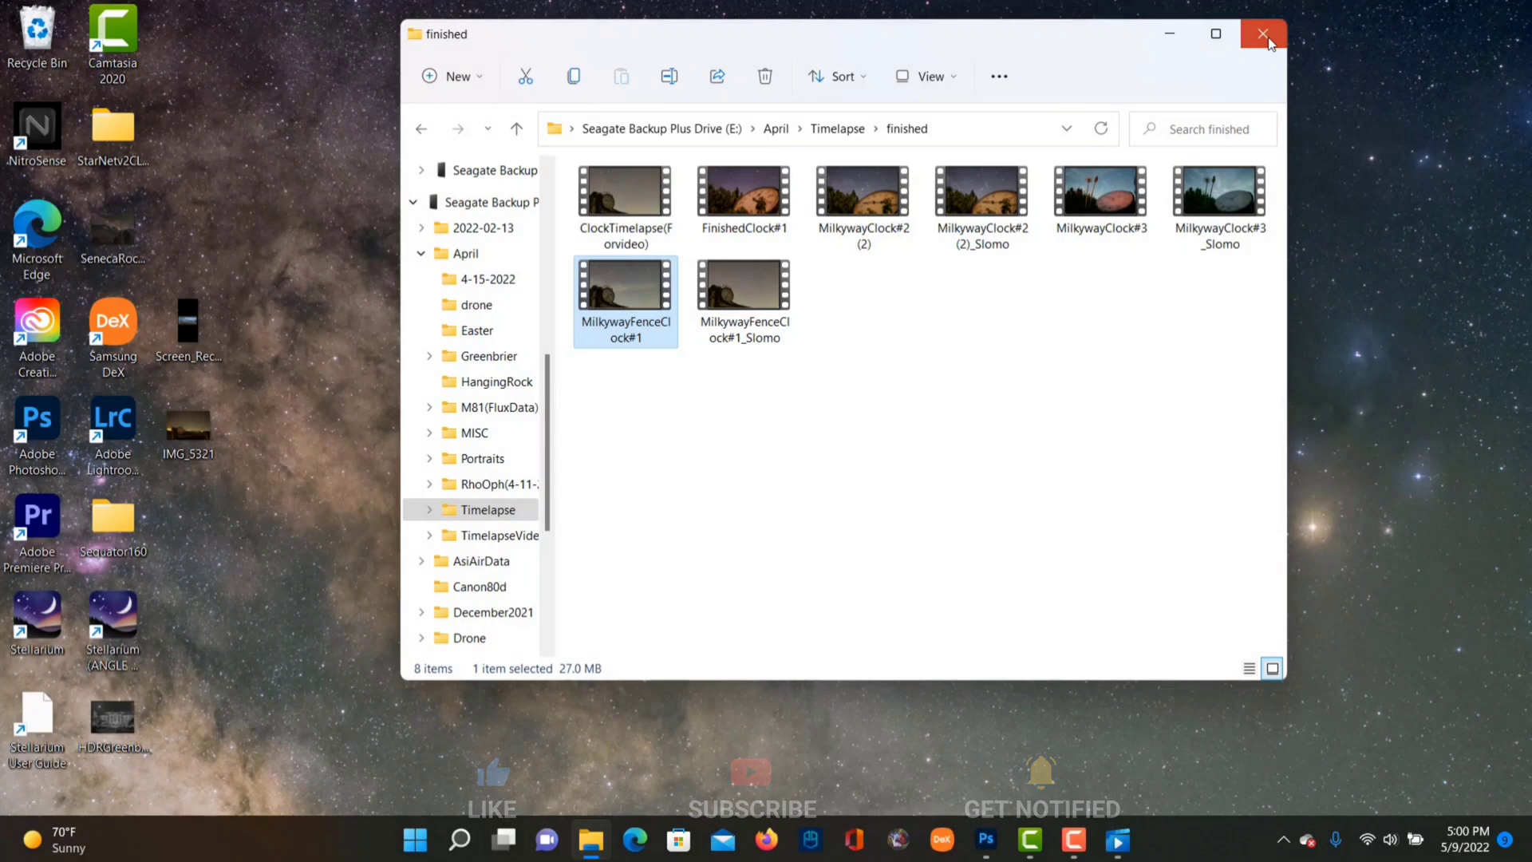
click(1262, 34)
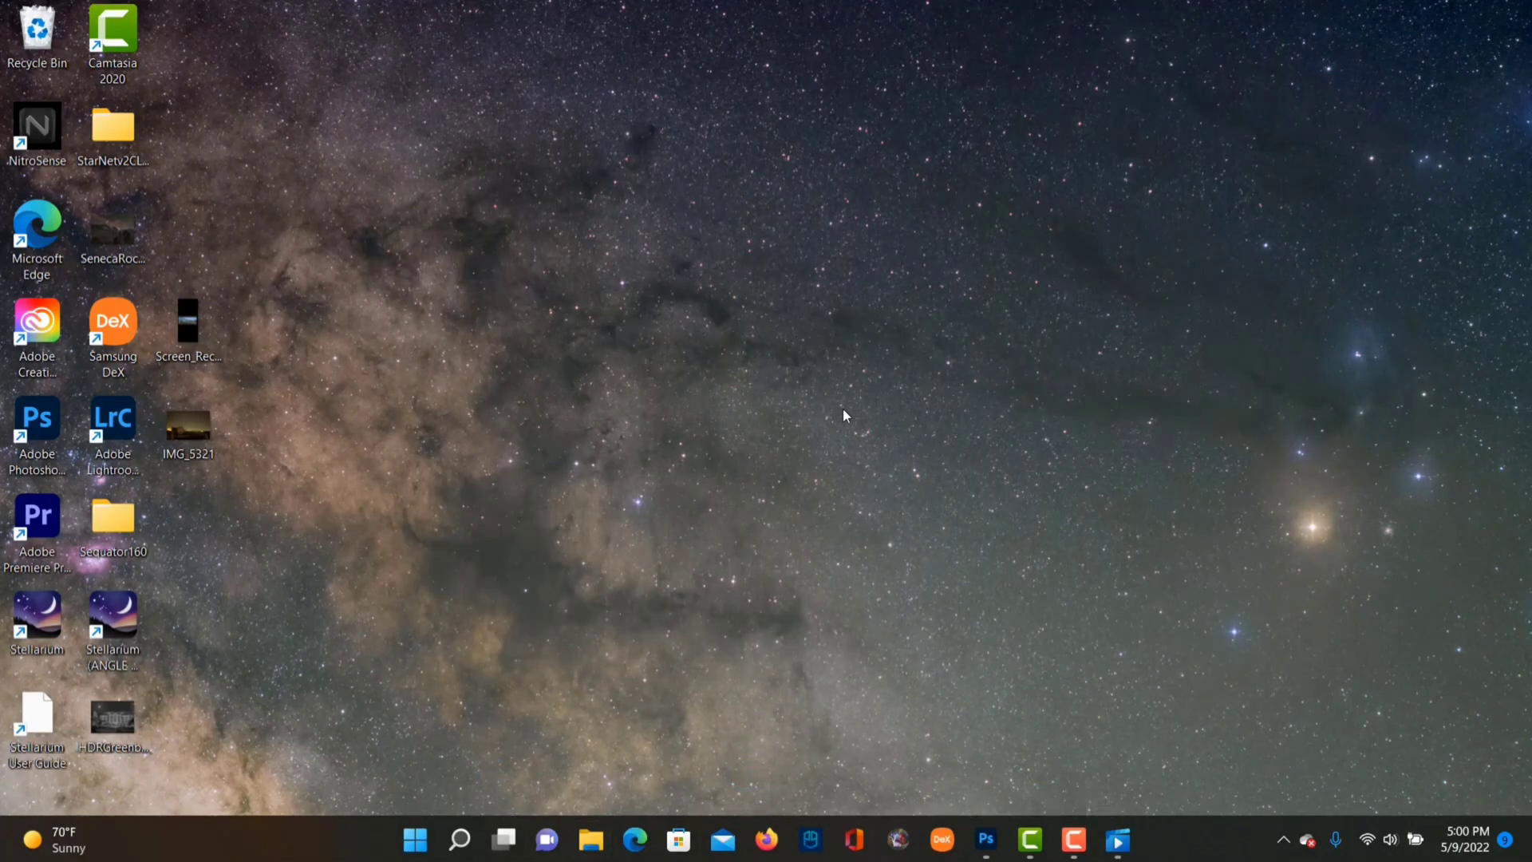